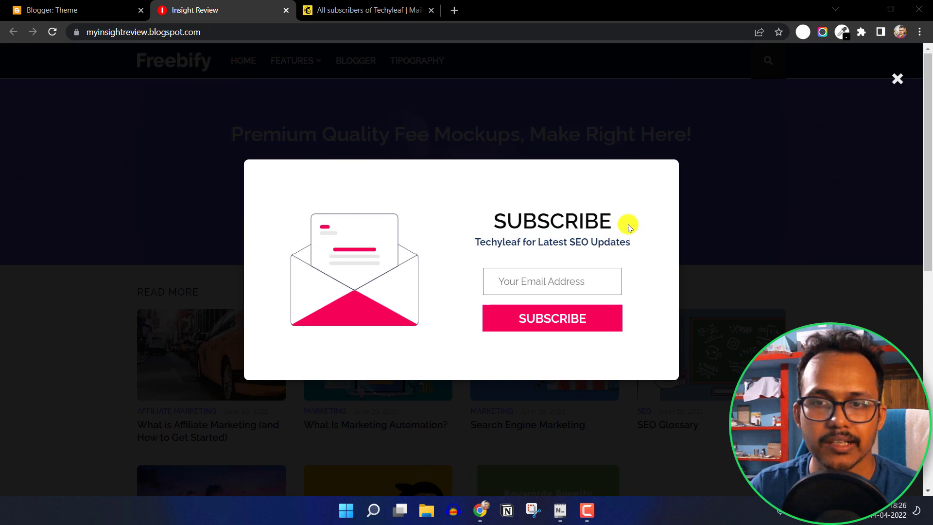
Preview the blog in DevTools' iPhone SE mode, dismiss the popup, and open the What is Affiliate Marketing post
right_click(452, 230)
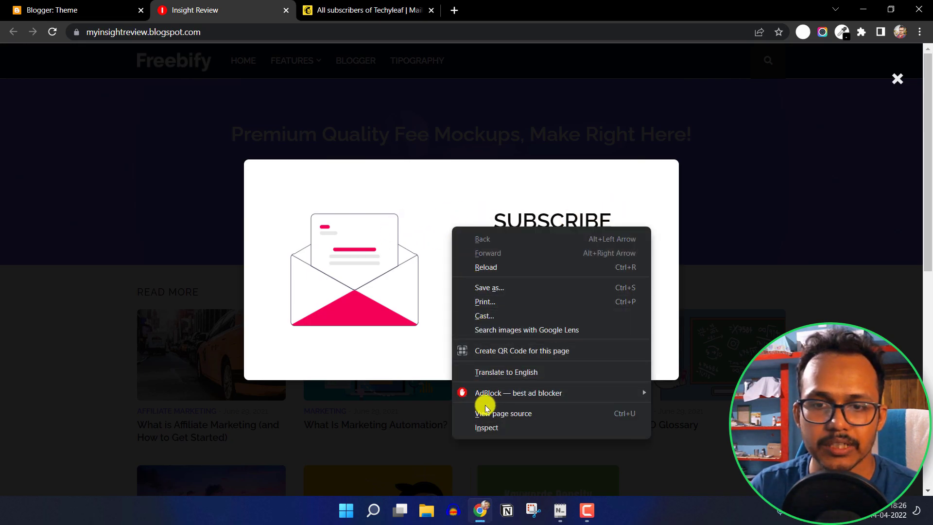
left_click(489, 425)
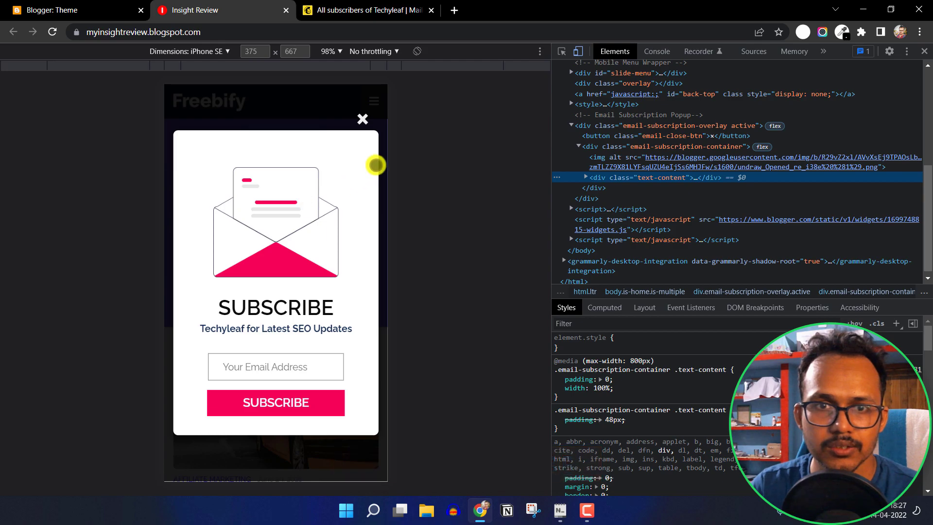
left_click(363, 119)
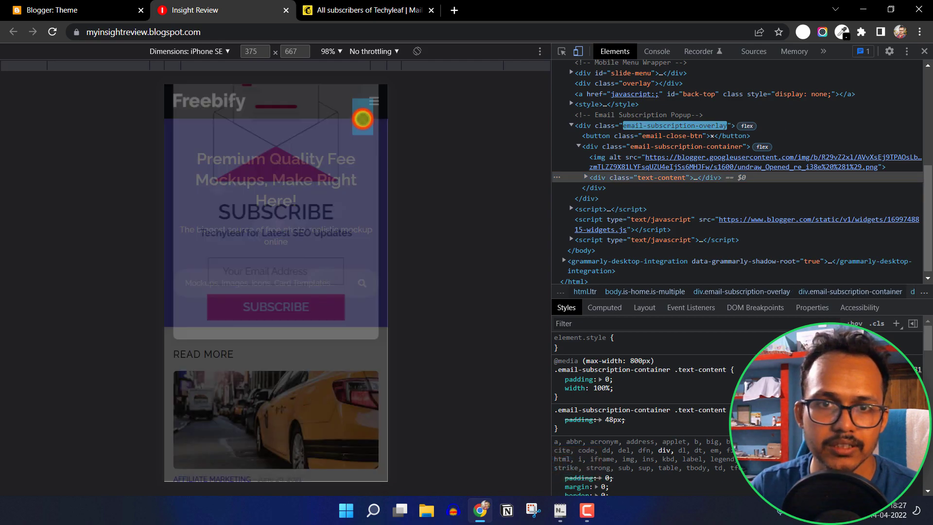
scroll(335, 229, "down", 4)
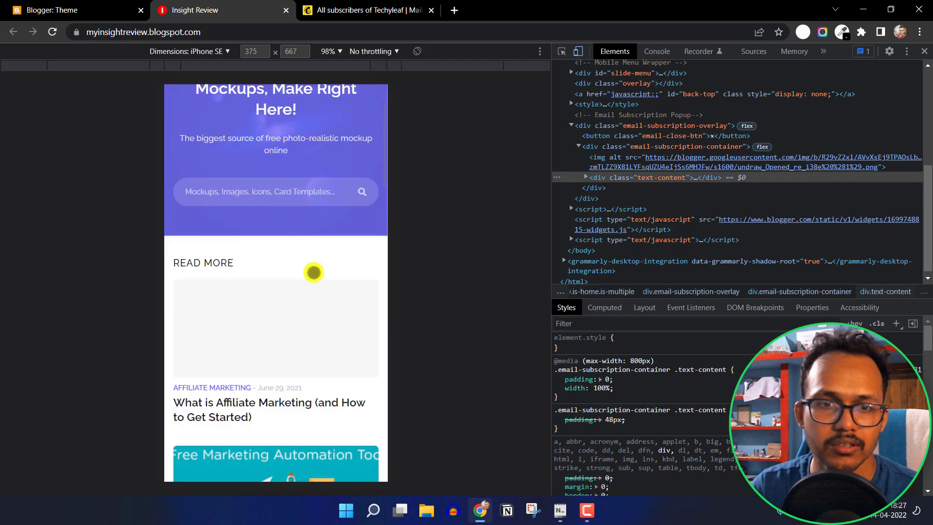
left_click(271, 319)
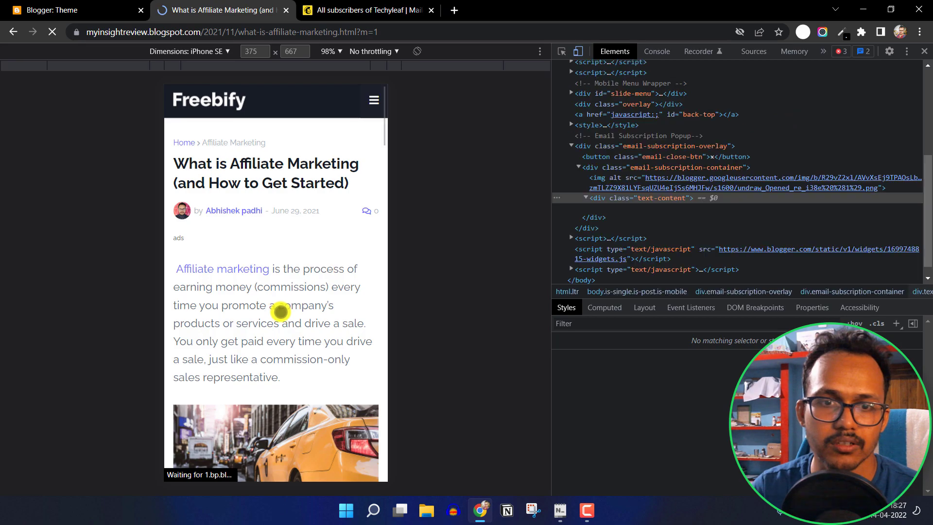
scroll(281, 310, "down", 2)
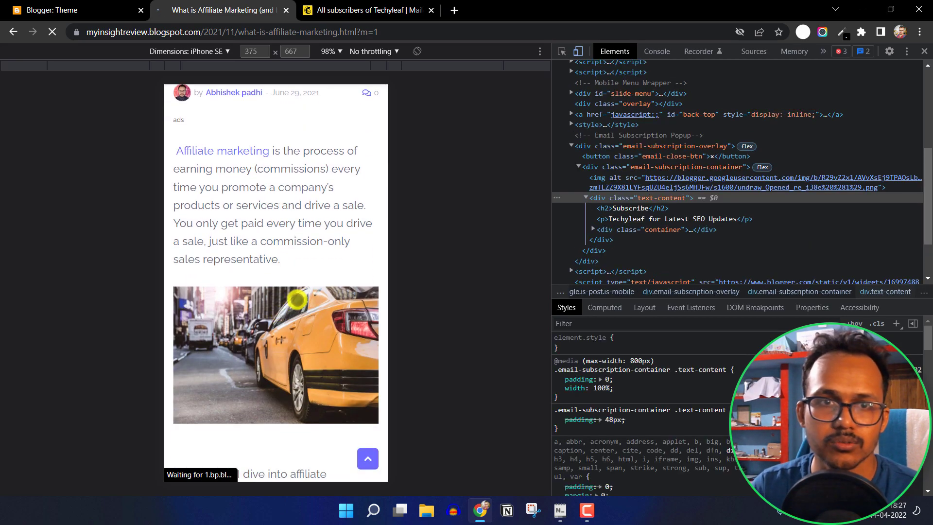
scroll(297, 300, "up", 2)
Delete the google.com, accounts.google.com and blog cookies, then reload the article
left_click(76, 32)
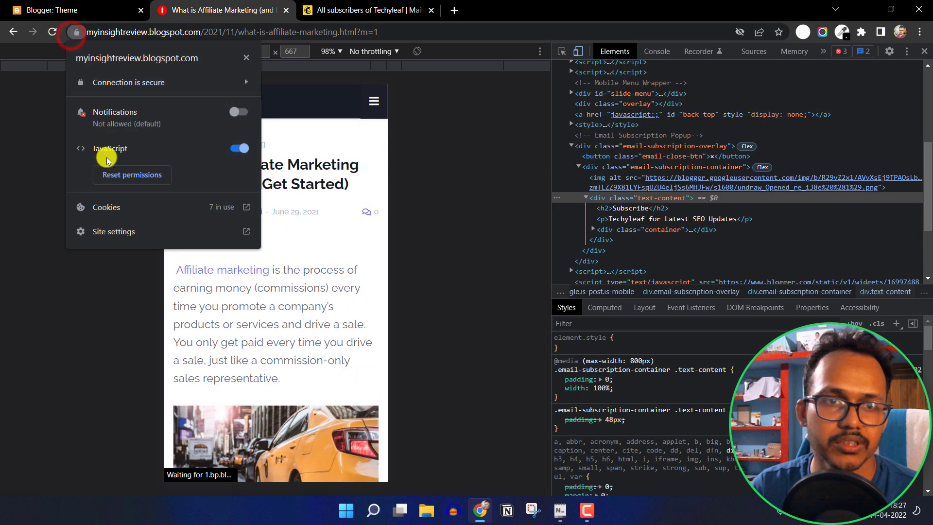
left_click(114, 204)
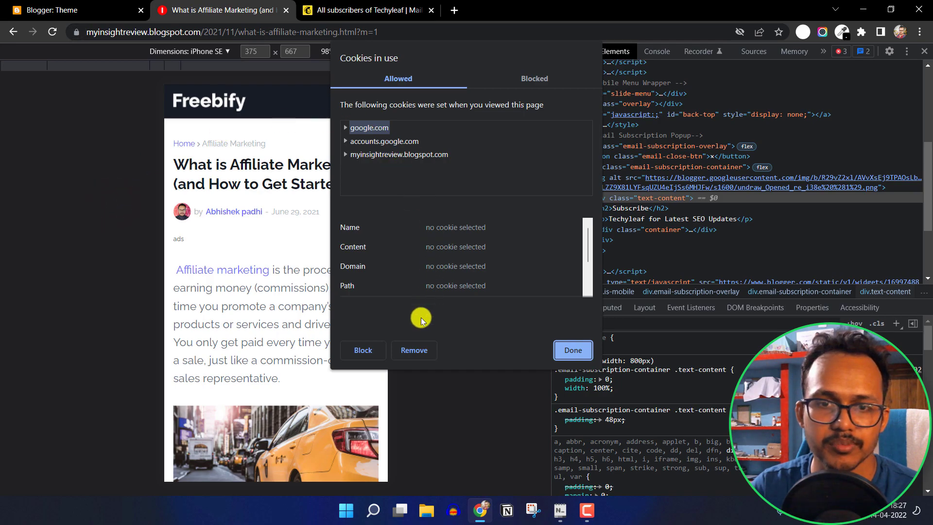
left_click(415, 347)
left_click(413, 347)
left_click(413, 347)
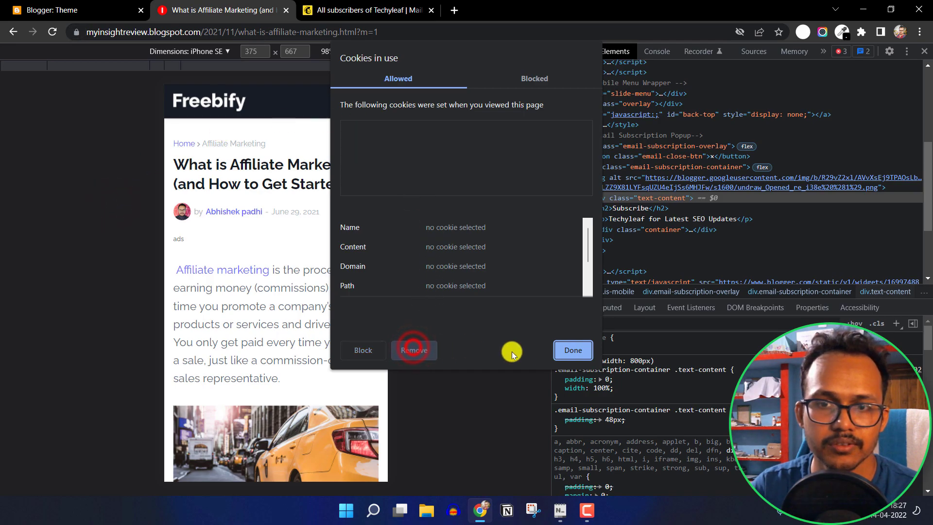
left_click(563, 353)
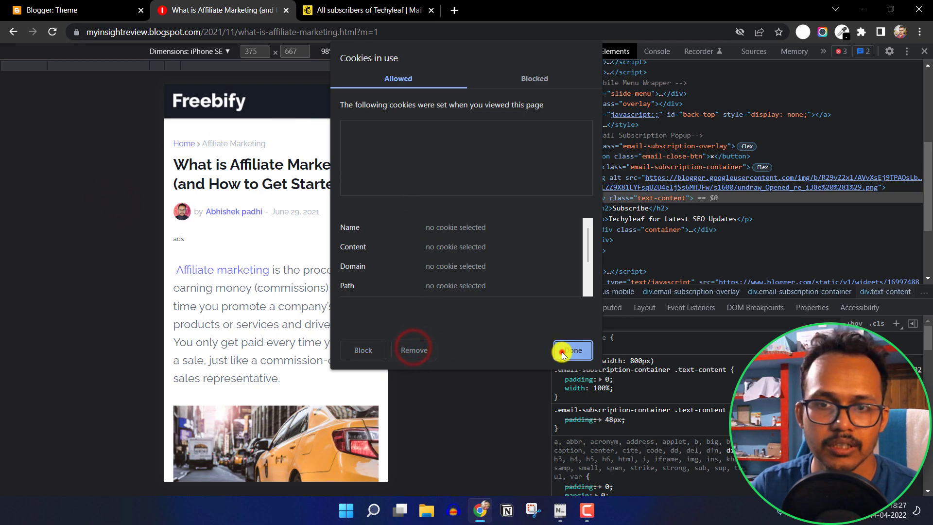
left_click(53, 32)
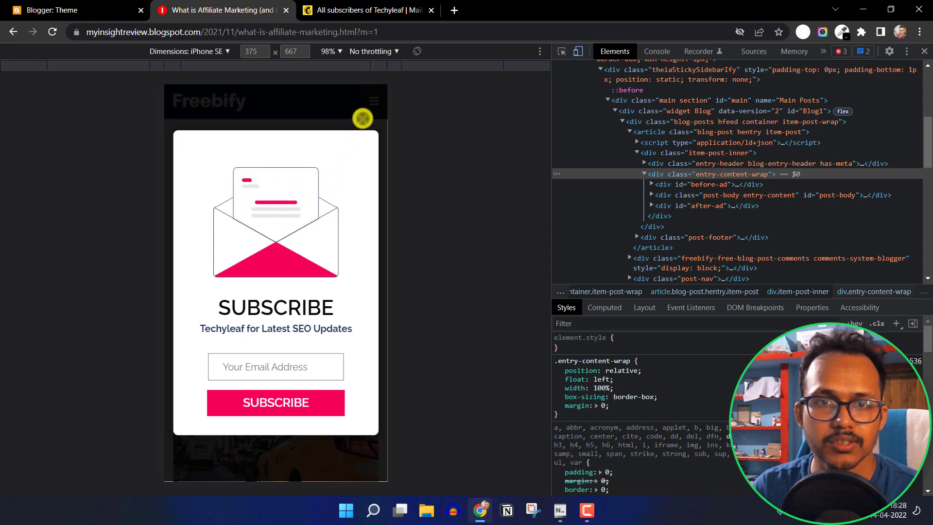
Dismiss the reappeared Subscribe popup, close DevTools, and return to the Blogger Theme page
left_click(363, 118)
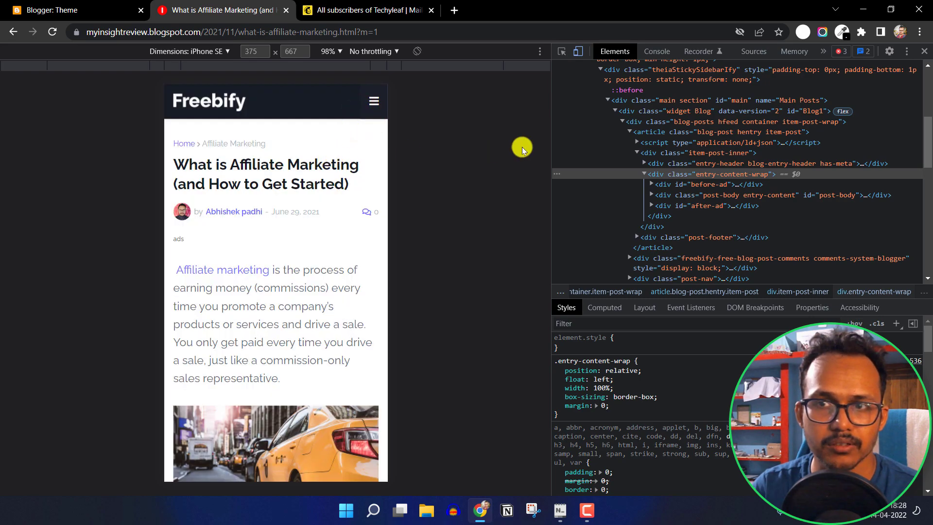
left_click(925, 51)
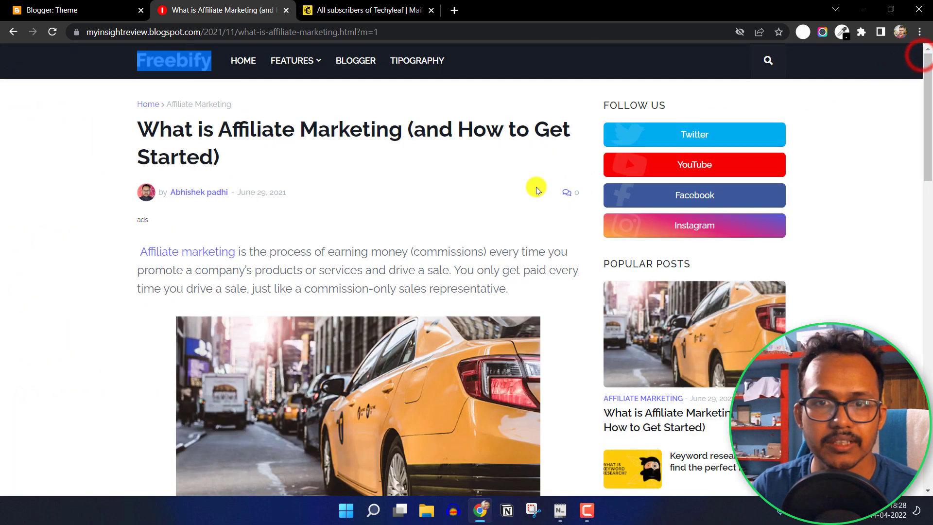
left_click(426, 192)
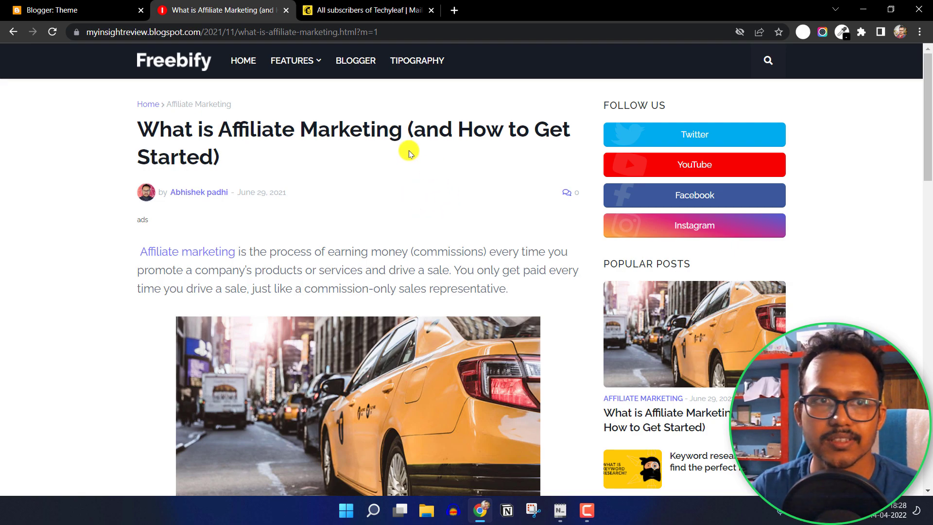
left_click(95, 10)
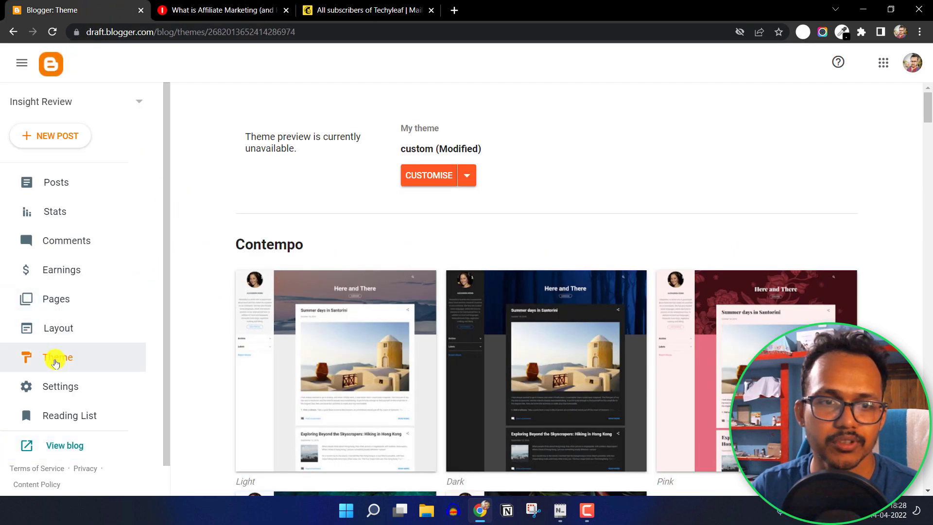
Open the current theme's Edit HTML editor and scroll to the email popup code
left_click(477, 173)
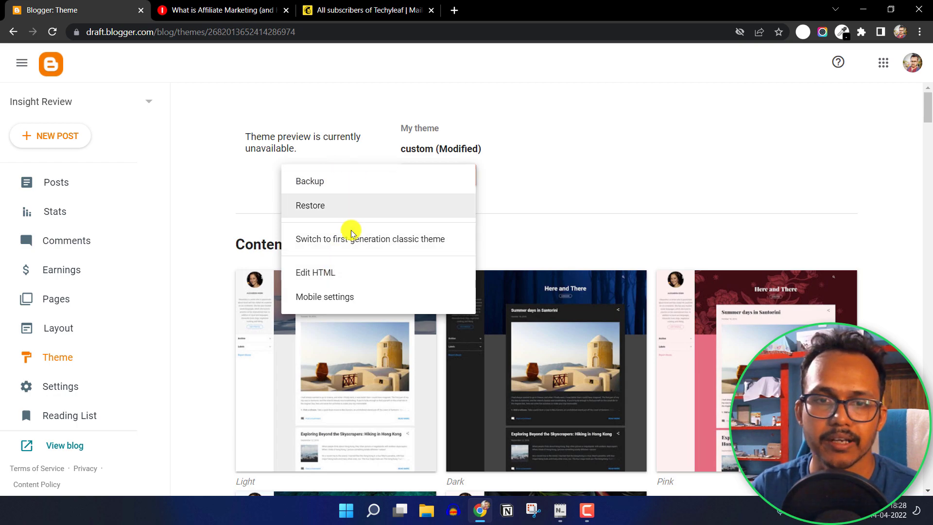
left_click(348, 273)
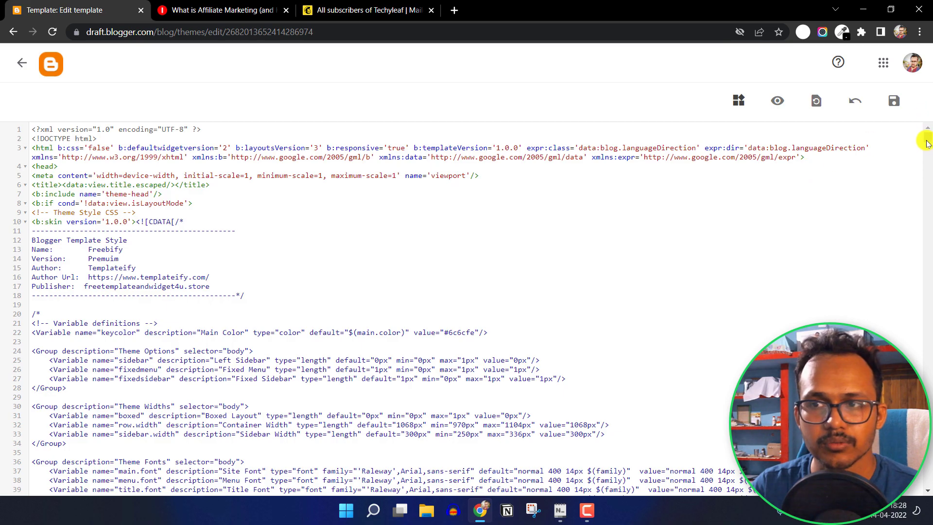
left_click_drag(929, 138, 924, 492)
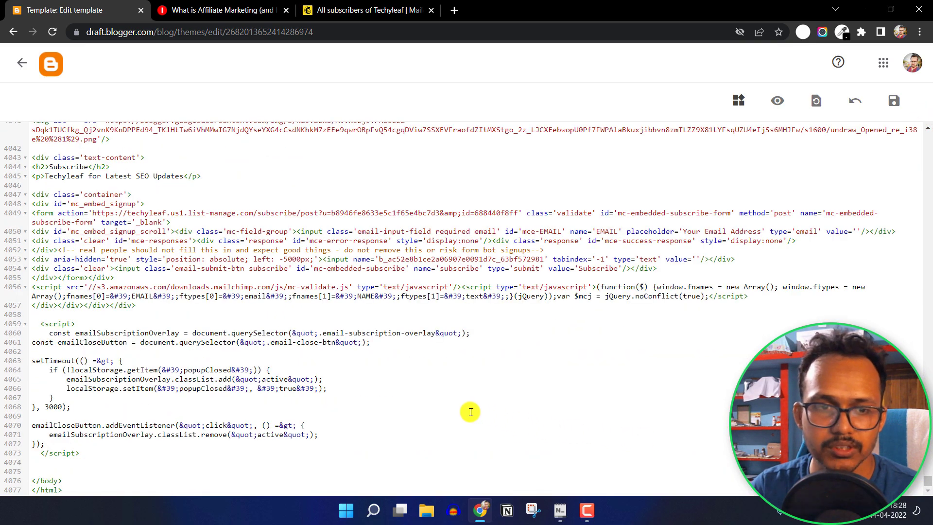
scroll(409, 387, "up", 8)
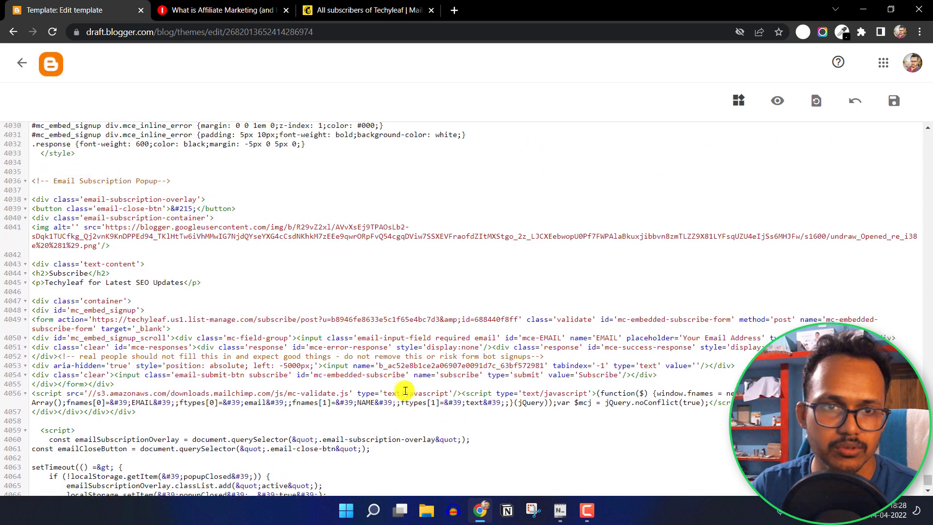
scroll(184, 325, "up", 1)
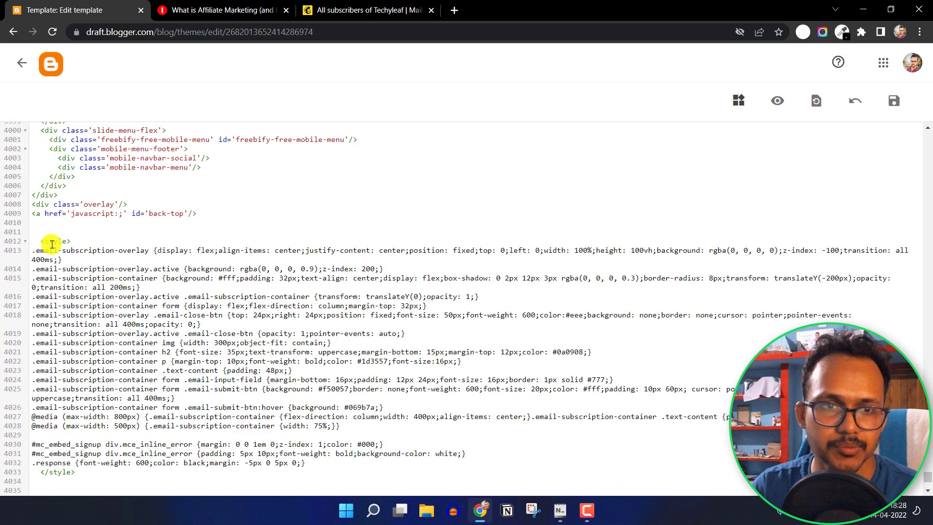
scroll(55, 243, "down", 8)
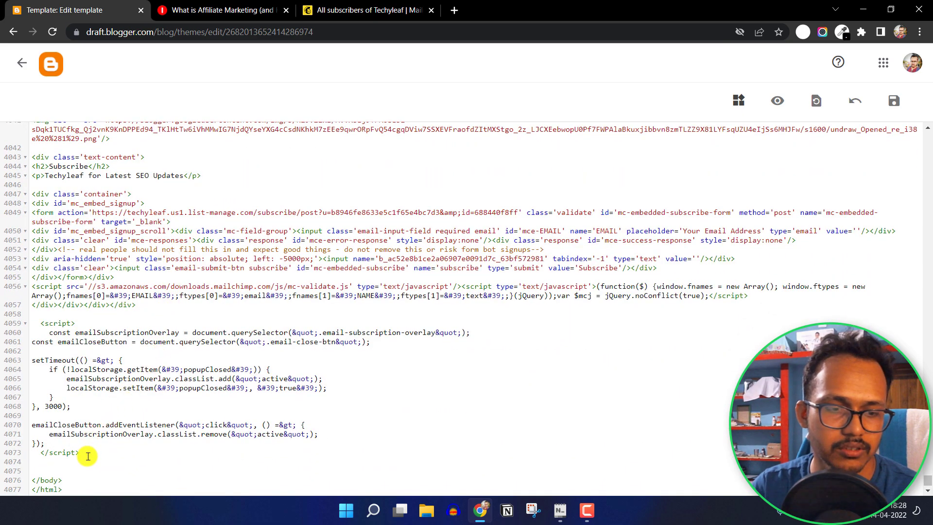
Select the entire template code and bring up Email Signup form.txt in Notepad
key("ctrl+a")
scroll(284, 334, "up", 5)
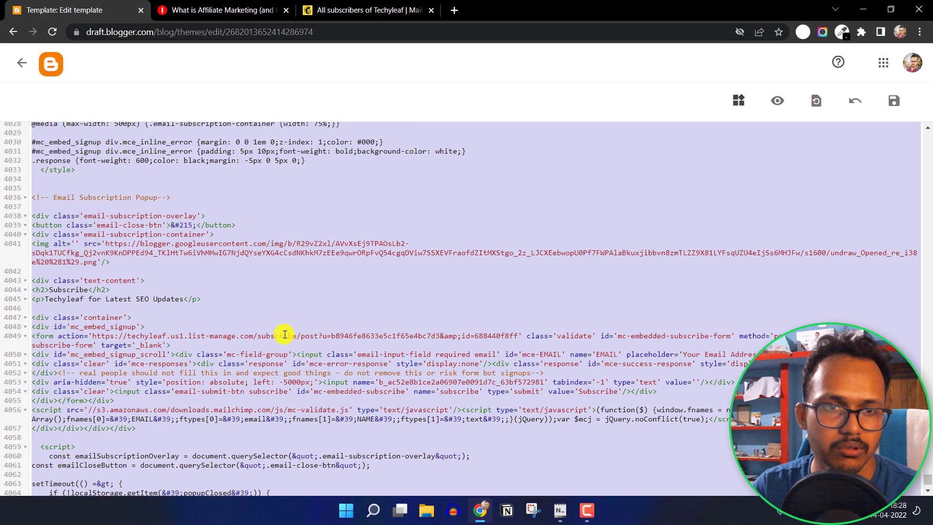
scroll(285, 334, "up", 5)
scroll(282, 334, "down", 12)
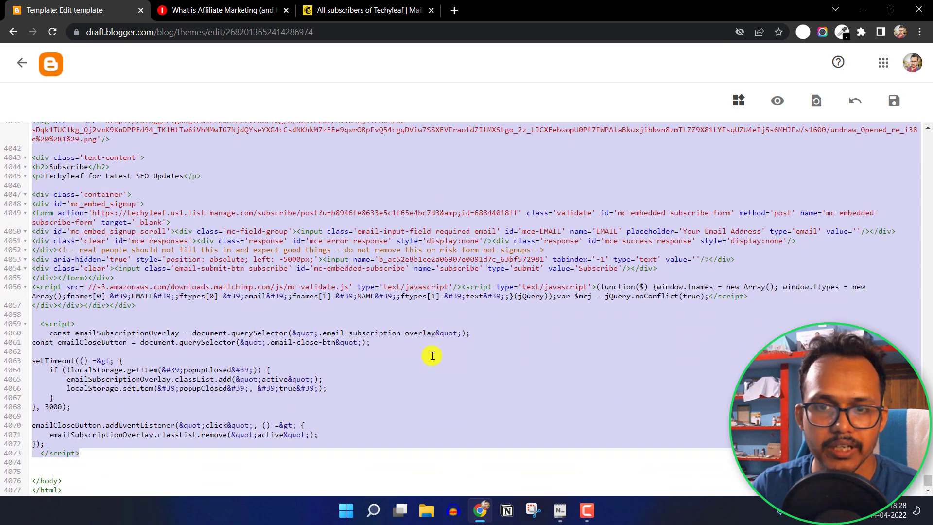
left_click(555, 511)
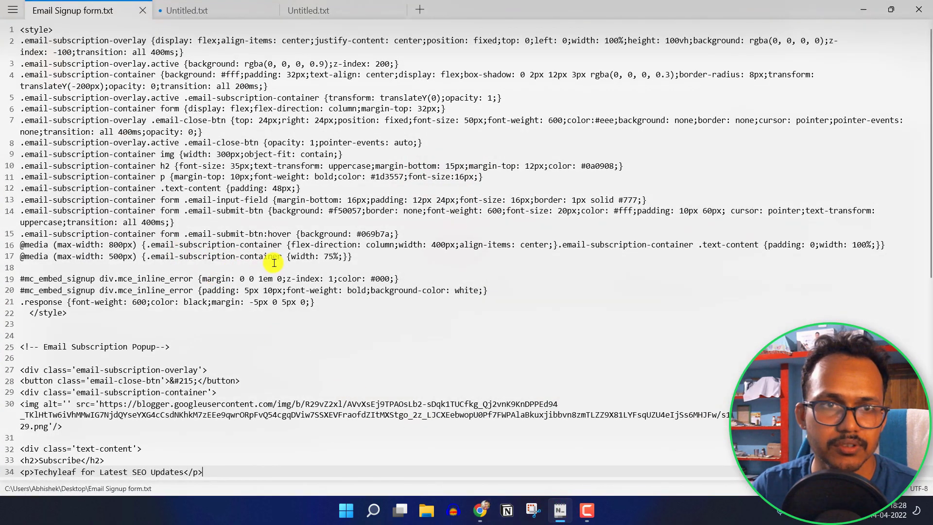
Highlight the form action URL on line 38 of Email Signup form.txt, then minimize Notepad
scroll(279, 282, "down", 8)
scroll(237, 264, "down", 2)
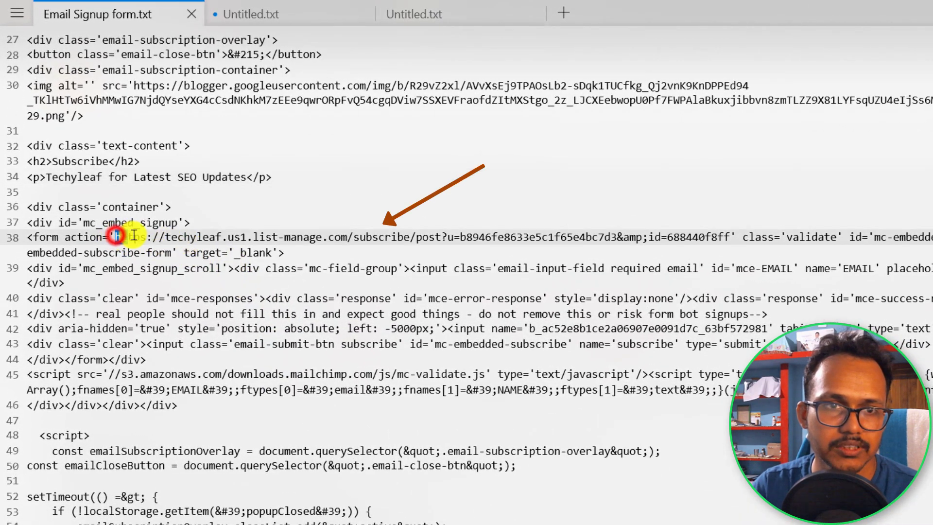
triple_click(59, 237)
left_click_drag(27, 237, 116, 237)
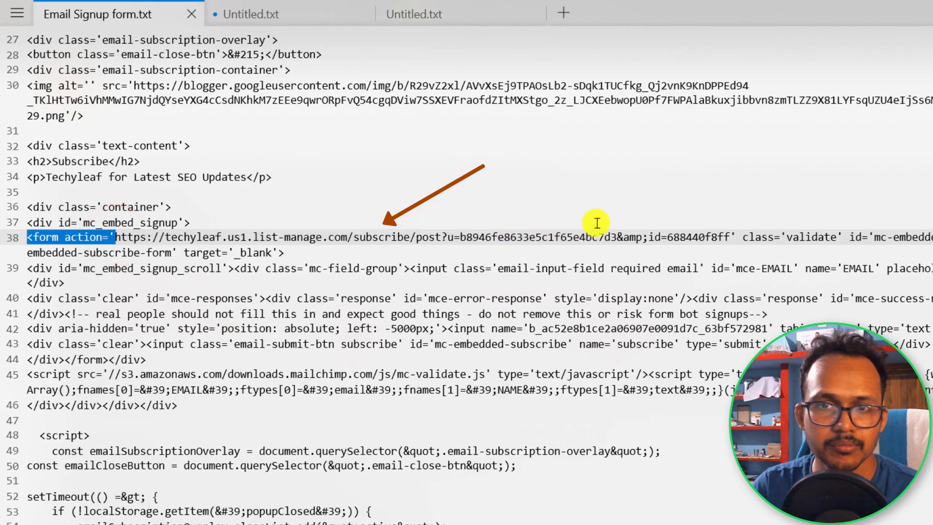
left_click_drag(681, 236, 733, 238)
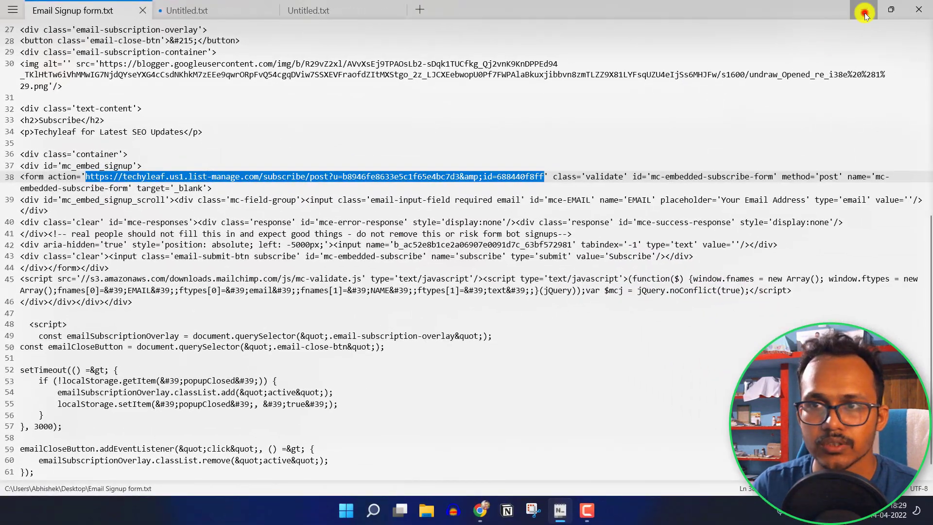
left_click(865, 12)
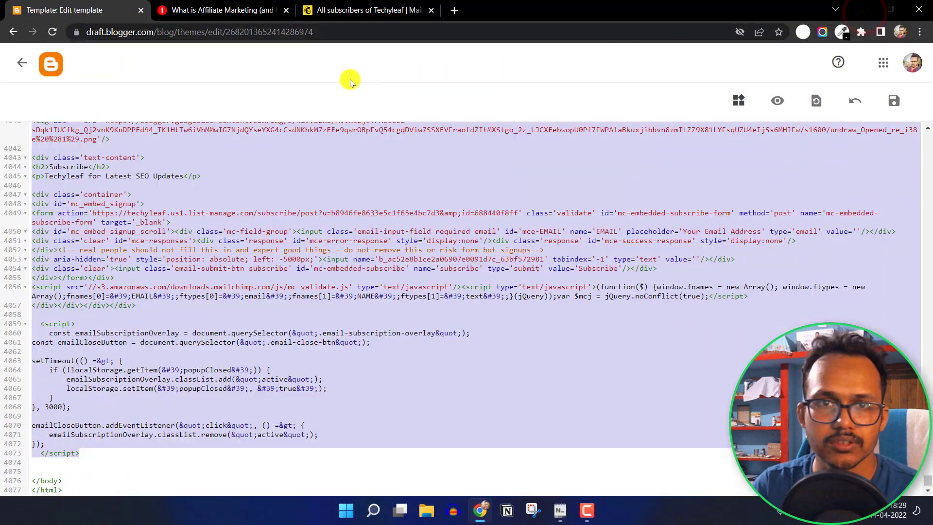
Generate Mailchimp's embedded signup form code with Remove CSS styles on, and copy it
left_click(371, 12)
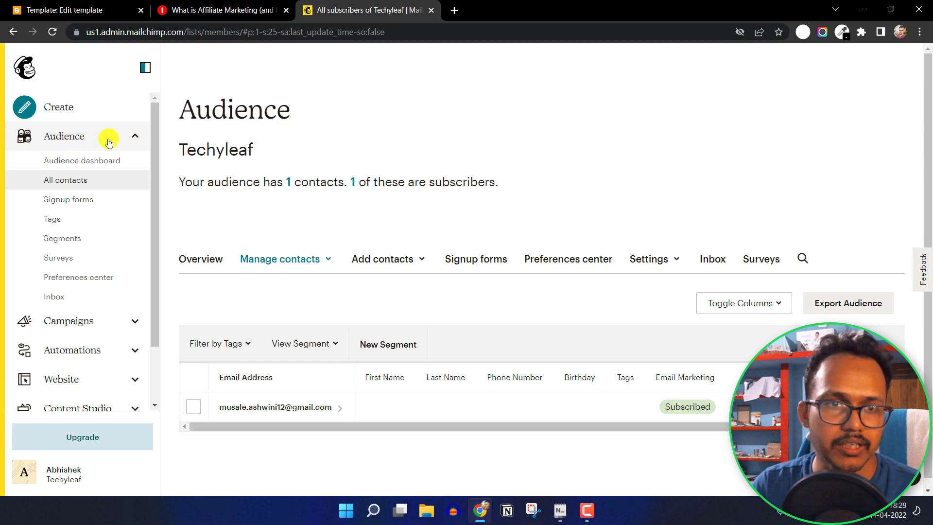
left_click(75, 200)
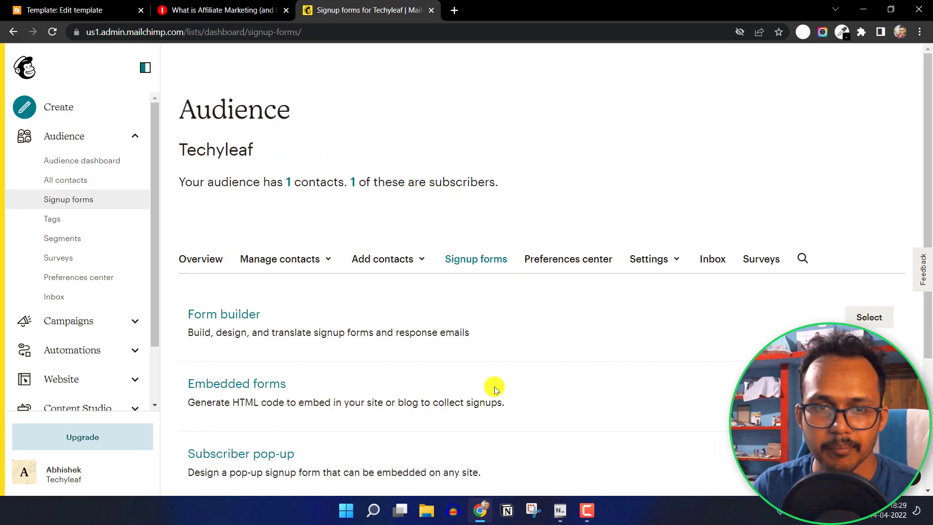
left_click(869, 387)
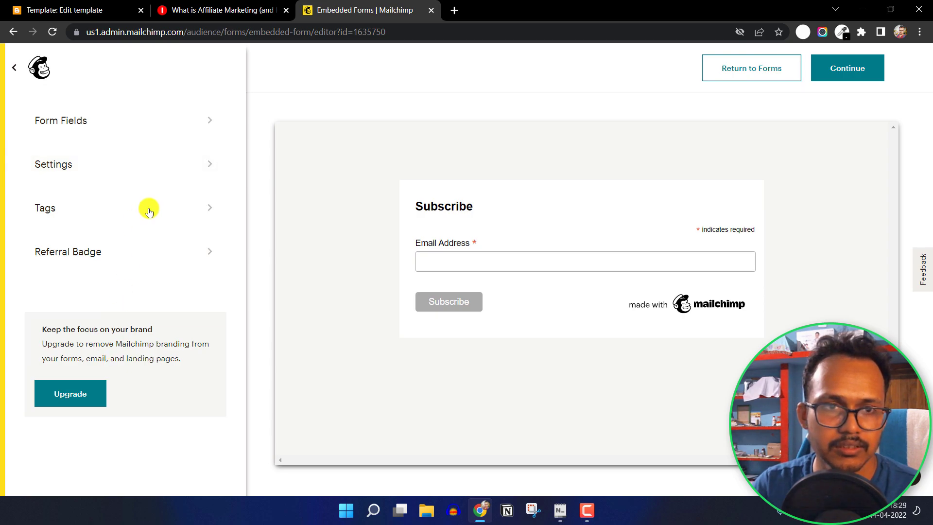
left_click(183, 156)
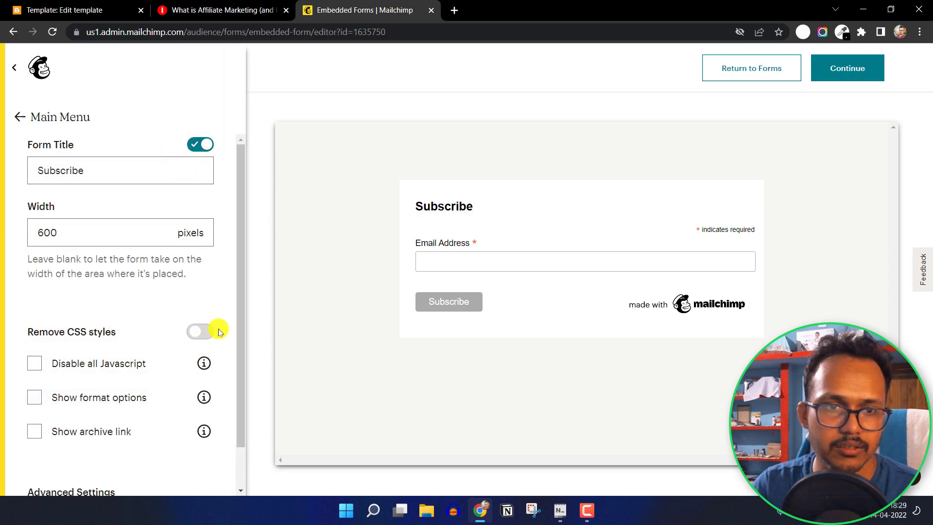
left_click(202, 334)
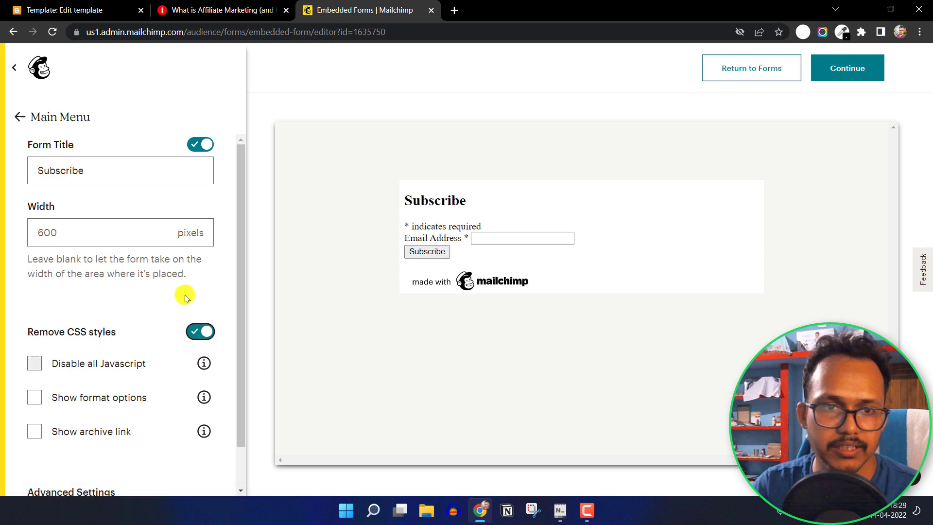
left_click(854, 72)
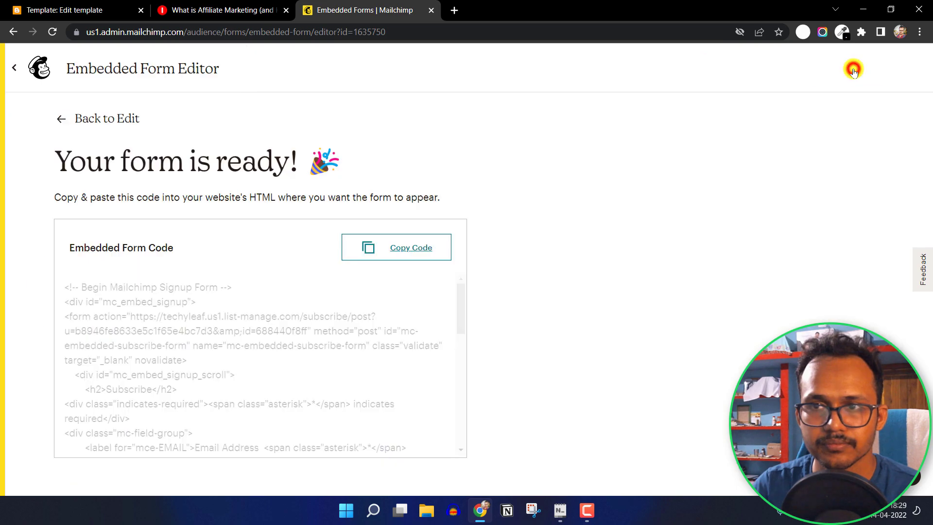
left_click(386, 249)
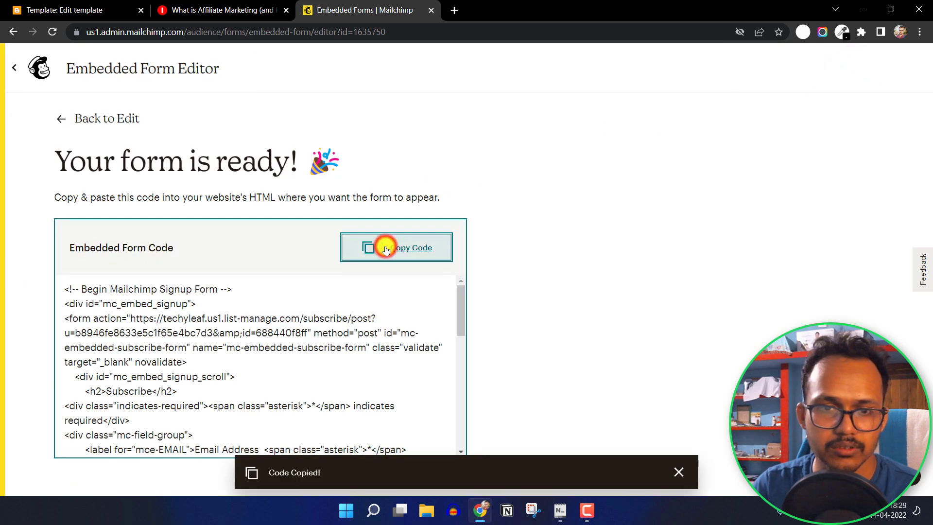
left_click(560, 511)
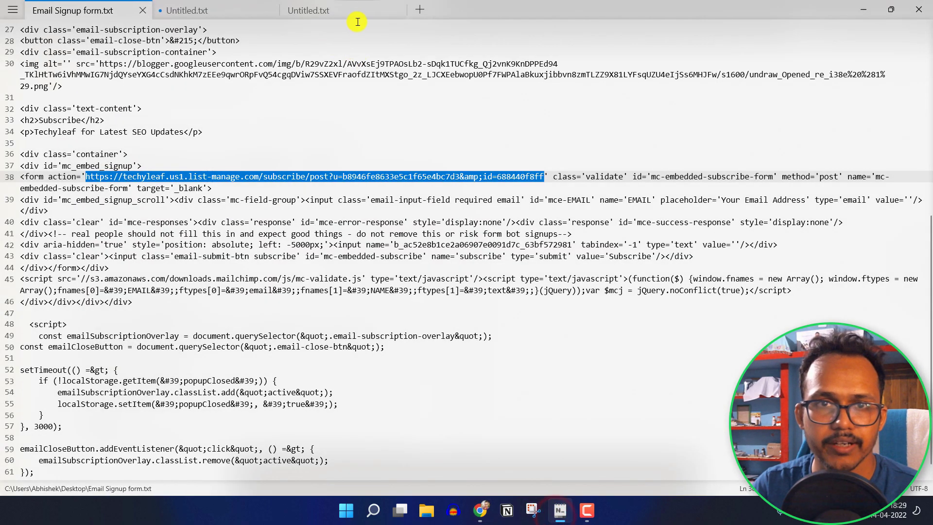
Paste the Mailchimp code into Untitled.txt and compare its action URL with line 38 of Email Signup form.txt
left_click(356, 14)
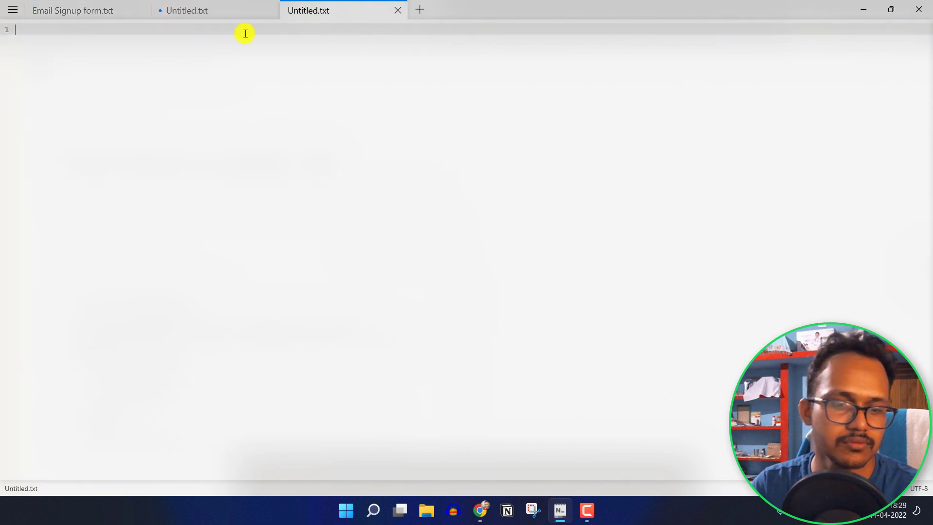
key("ctrl+v")
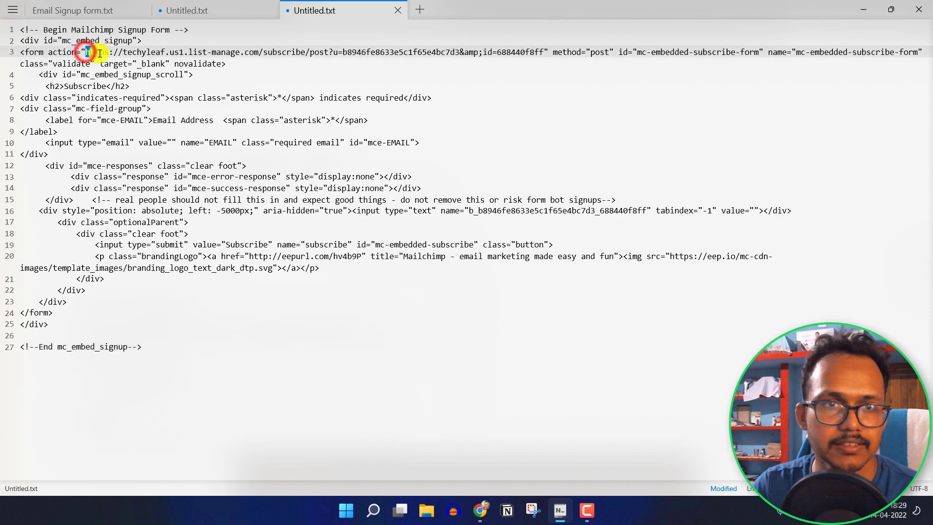
left_click_drag(86, 52, 538, 54)
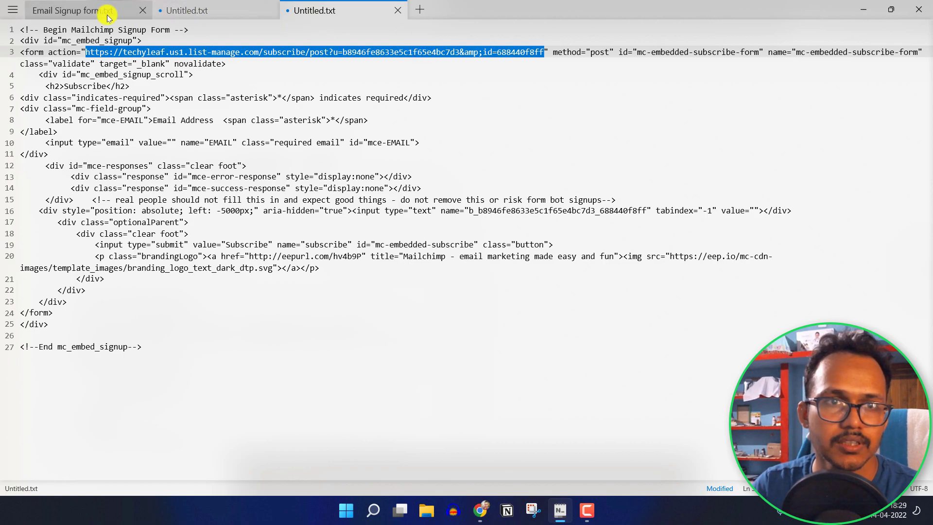
left_click(81, 11)
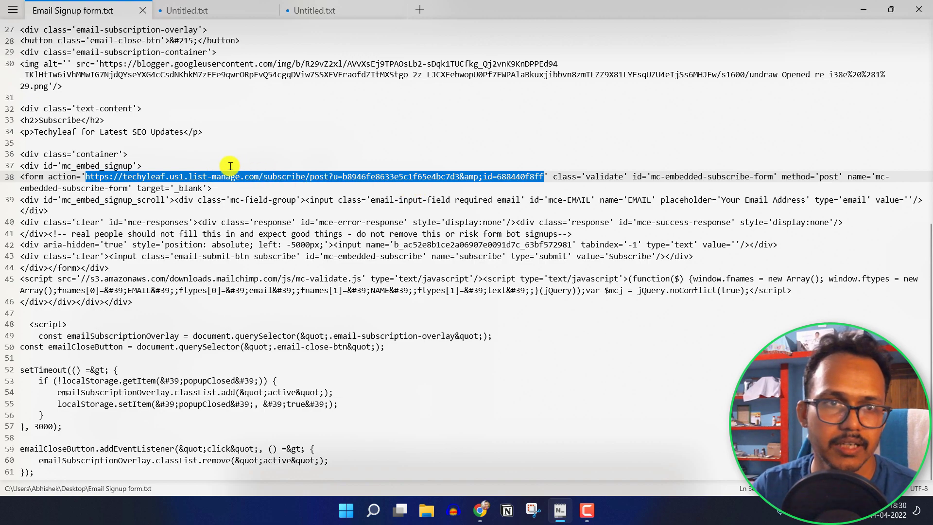
left_click(150, 115)
scroll(246, 248, "down", 1)
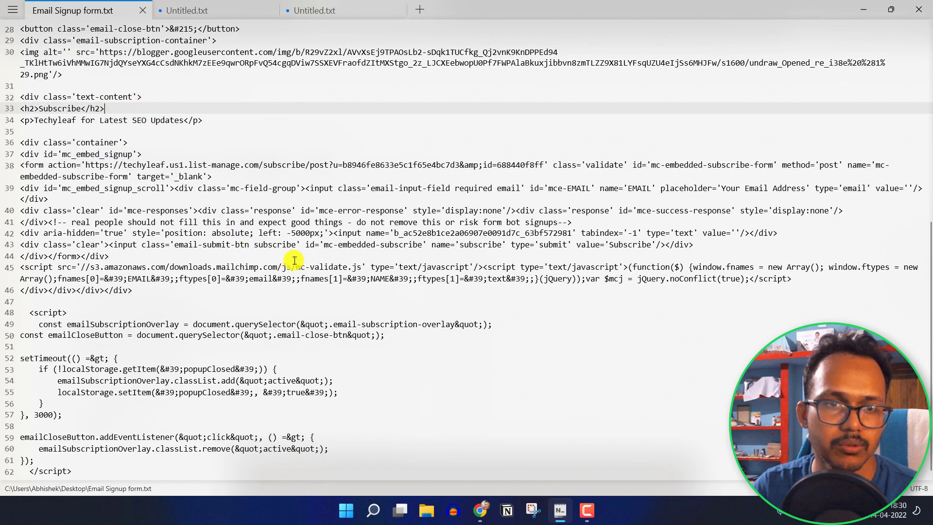
scroll(295, 261, "up", 9)
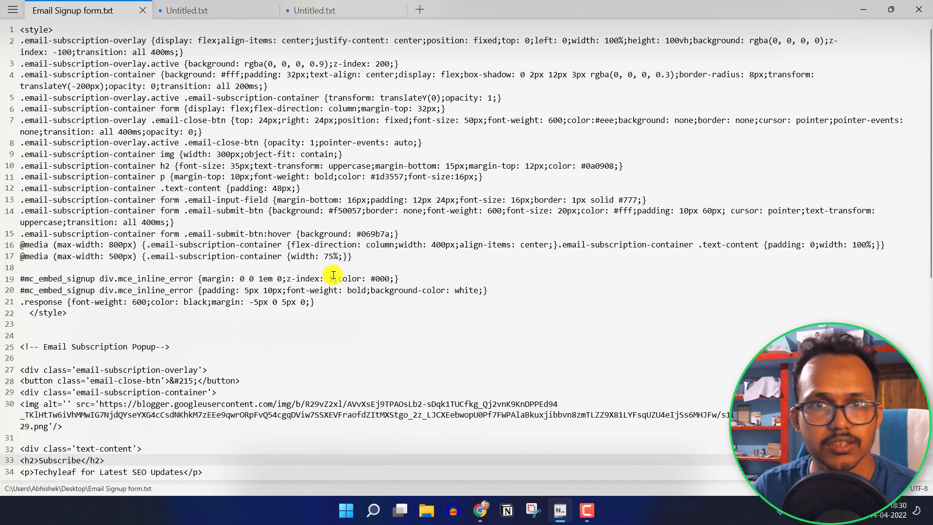
Remove the blogspot cookie for the blog post and reload it to bring back the popup
left_click(863, 10)
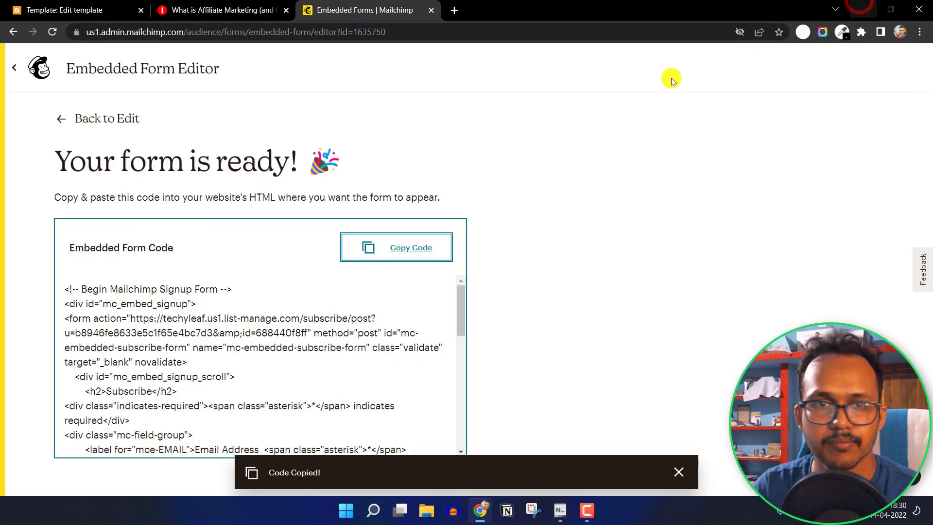
left_click(244, 10)
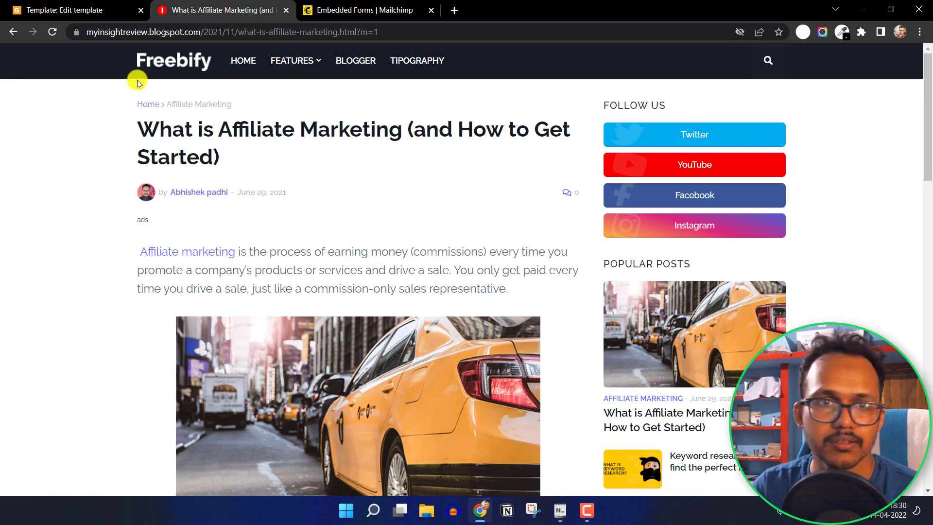
left_click(75, 32)
left_click(111, 200)
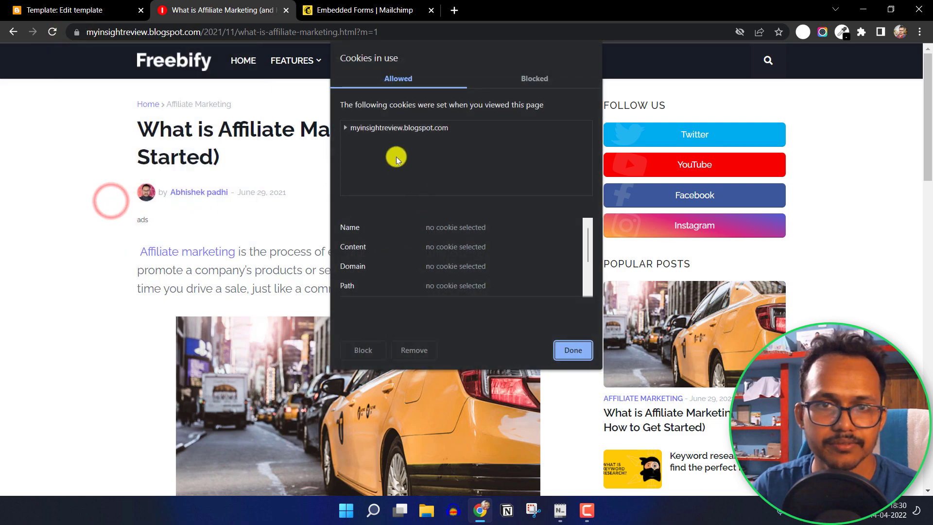
left_click(392, 128)
left_click(422, 351)
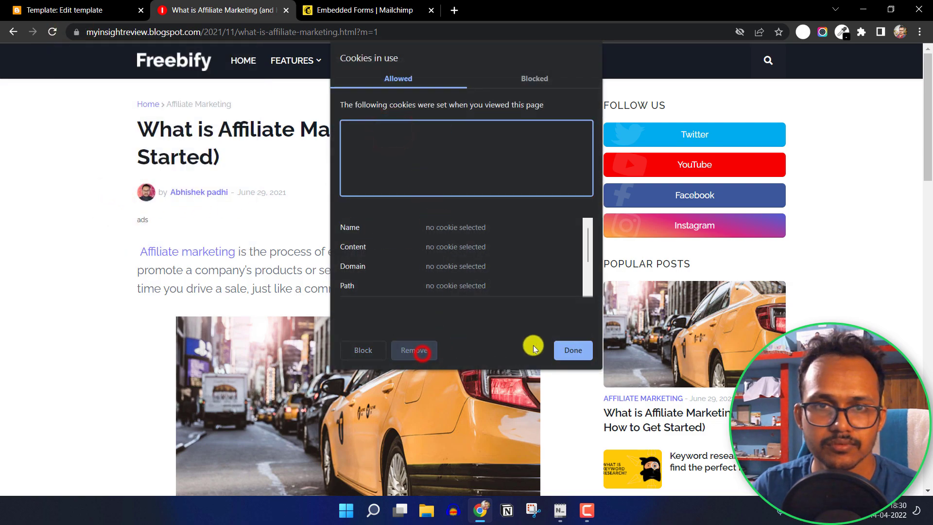
left_click(573, 349)
left_click(53, 33)
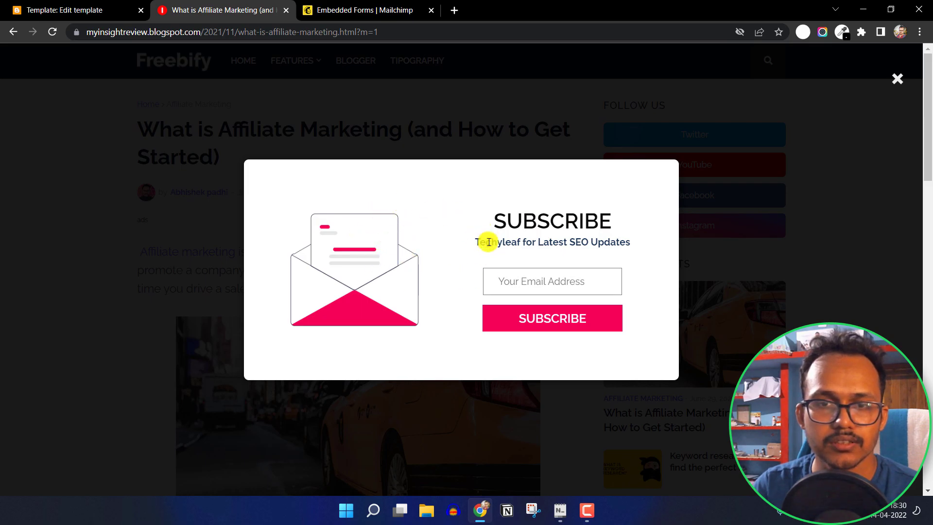
Check the 3000 delay value on template line 4068, then fill the popup's email field with a saved address
left_click(100, 11)
left_click(79, 406)
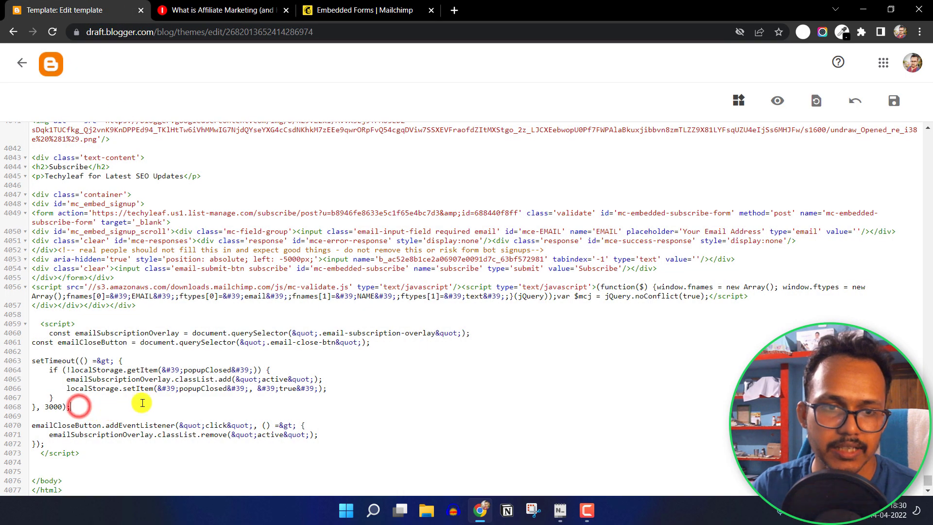
double_click(51, 407)
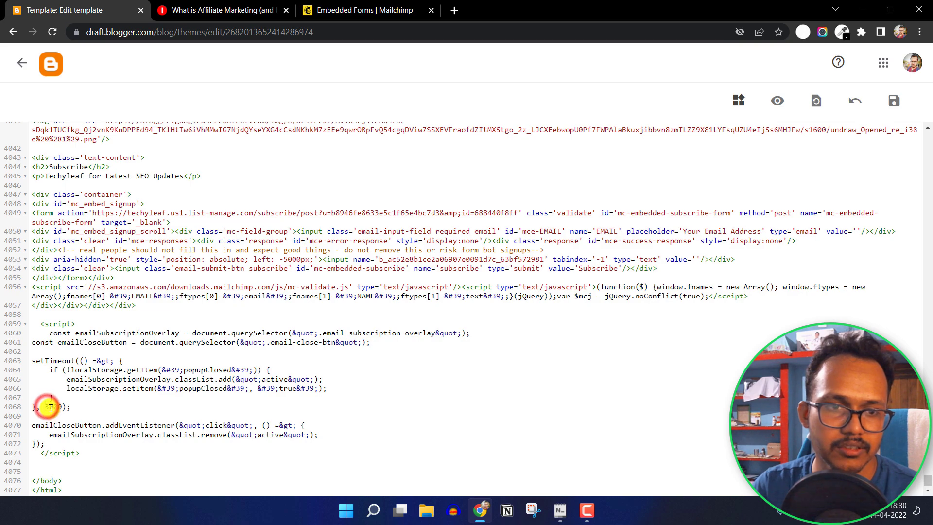
left_click(50, 408)
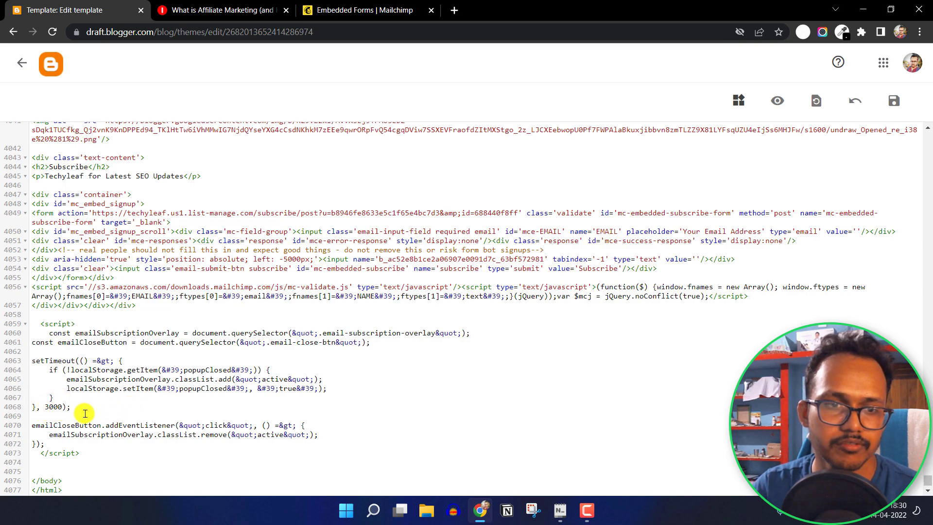
left_click(225, 6)
left_click(512, 279)
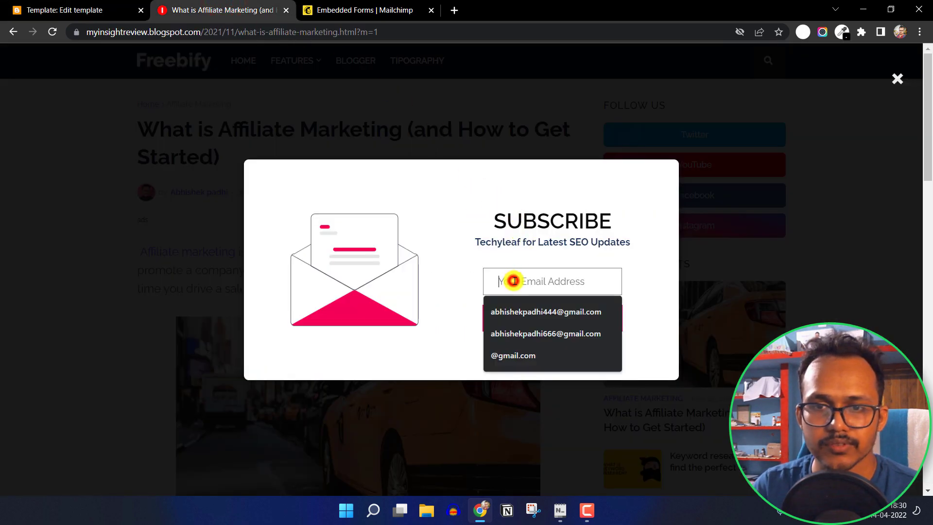
Submit a saved address via the popup, get a too-many-signup-requests error, then return to Mailchimp's embed page
left_click(531, 319)
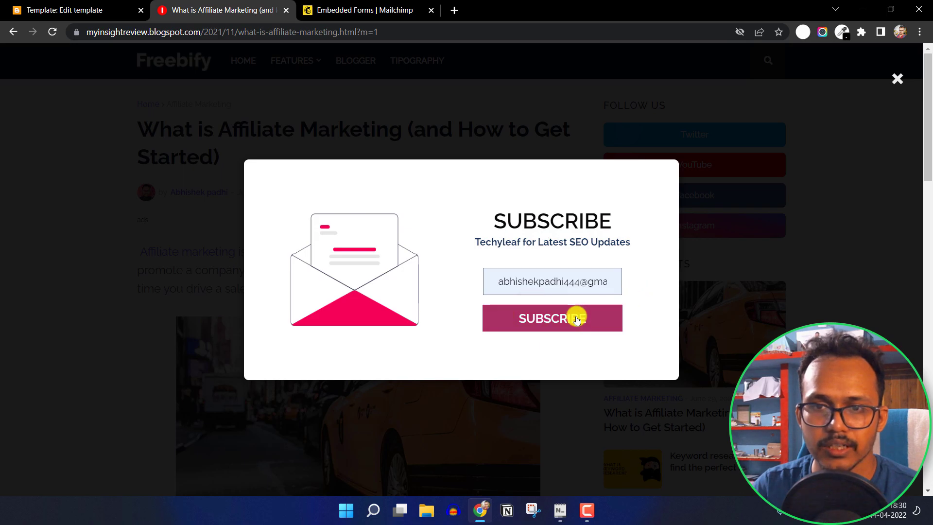
left_click(568, 320)
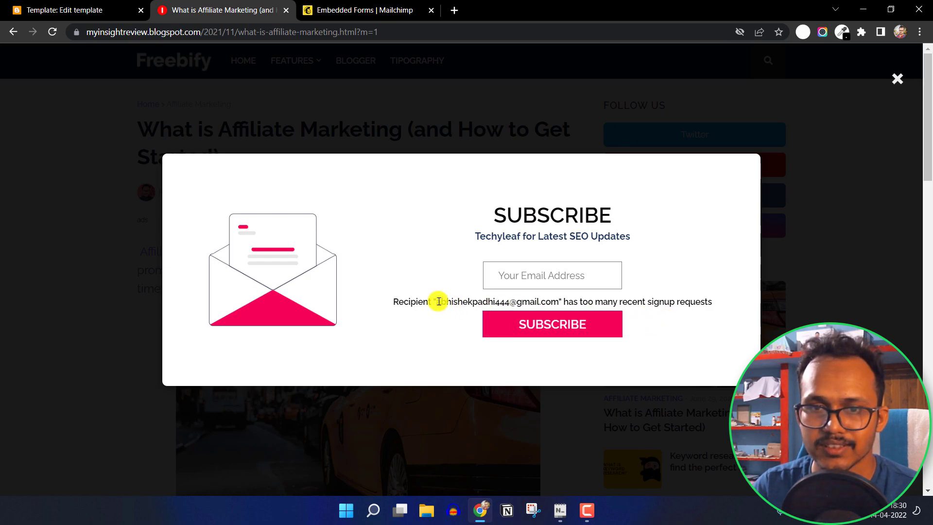
left_click_drag(439, 301, 517, 301)
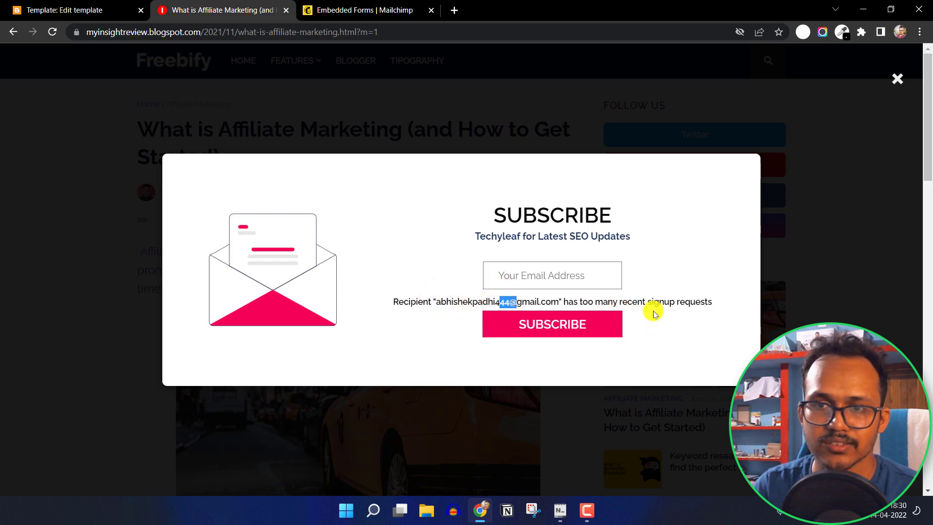
left_click(371, 10)
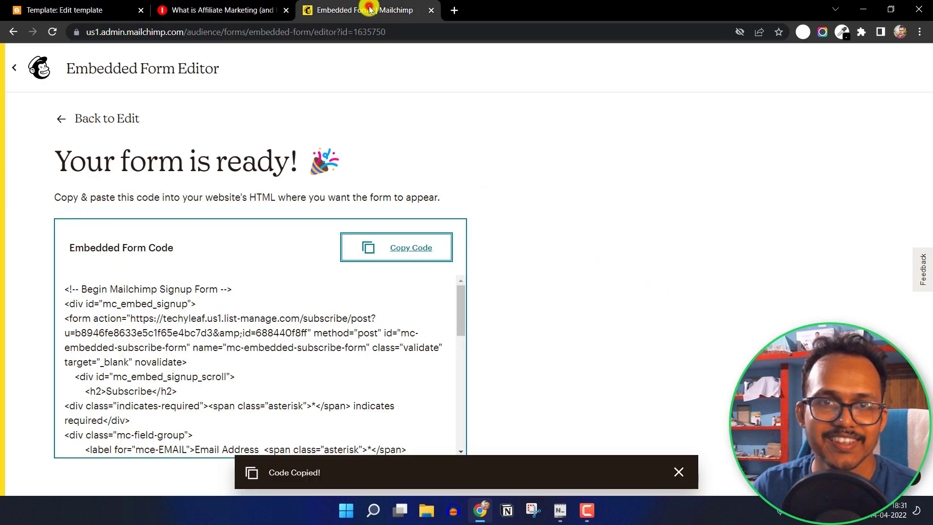
Review Techyleaf's 2 subscribers in Mailchimp's All contacts list, then return to the blog post
left_click(27, 71)
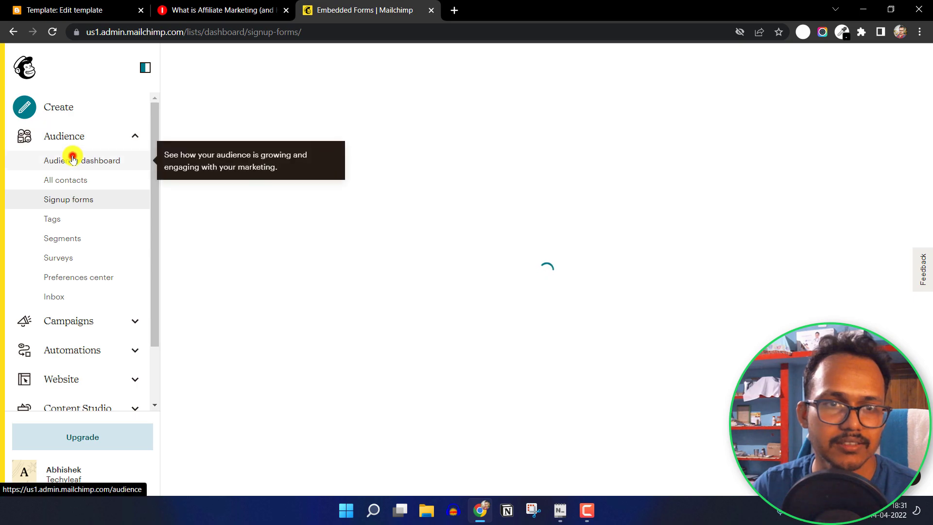
left_click(73, 160)
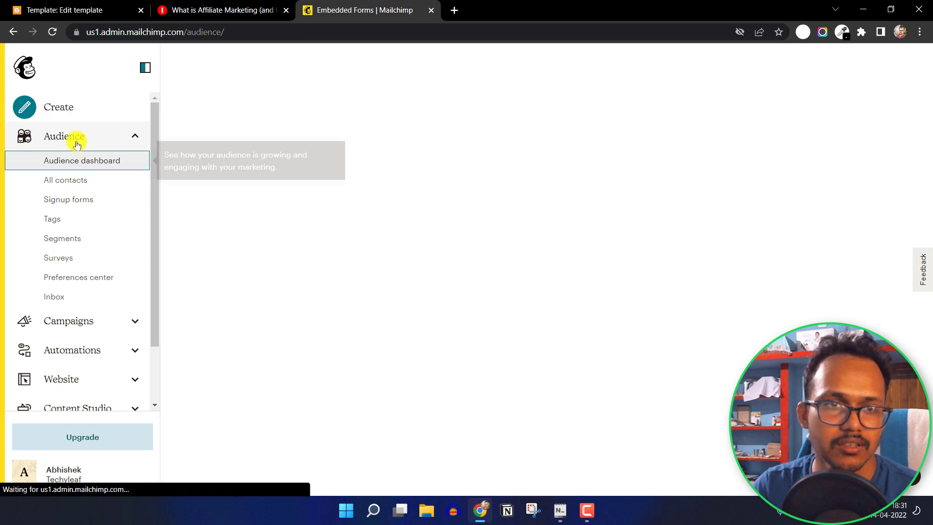
left_click(69, 180)
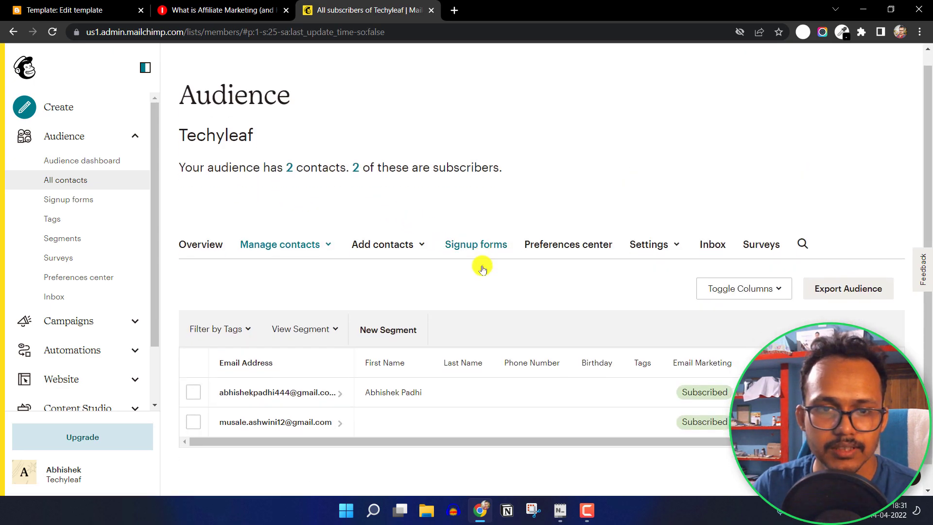
scroll(260, 400, "down", 1)
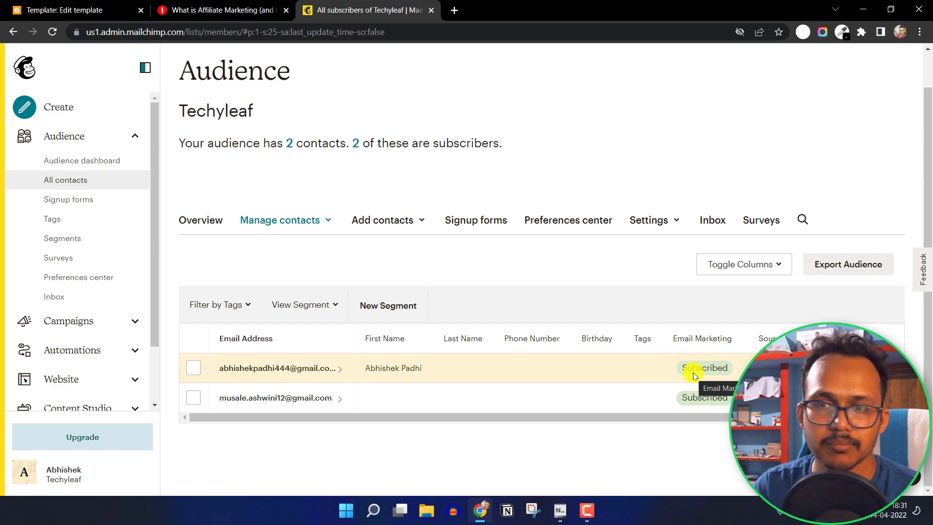
scroll(622, 205, "up", 1)
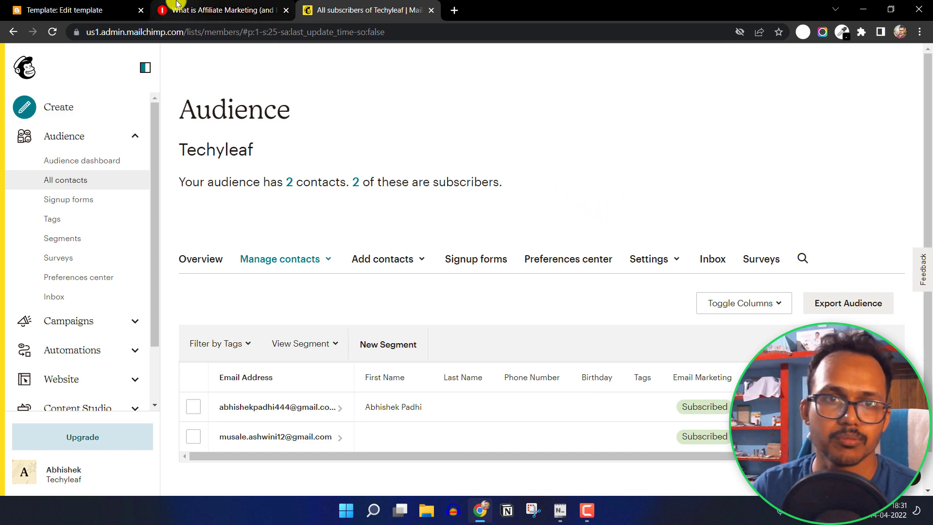
left_click(201, 10)
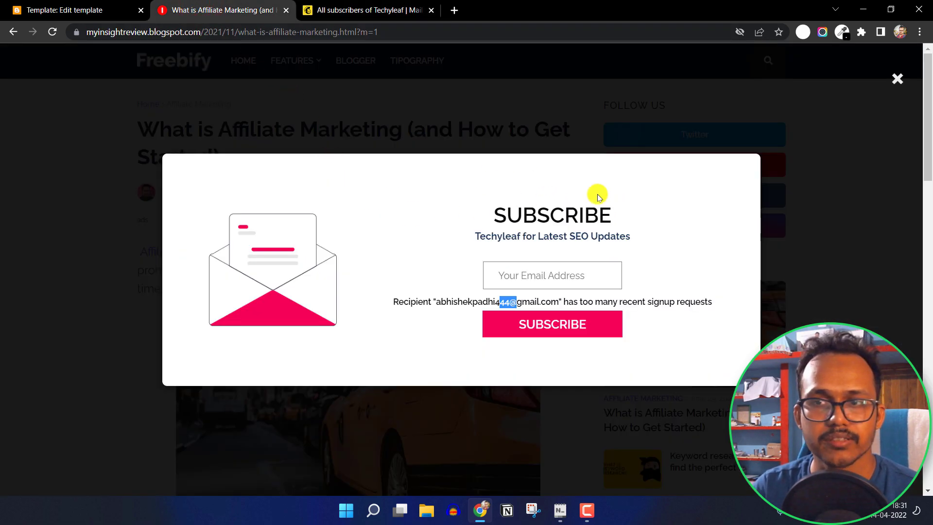
Subscribe a new email address in the live popup until it shows 'Thank you for subscribing!'
left_click(700, 225)
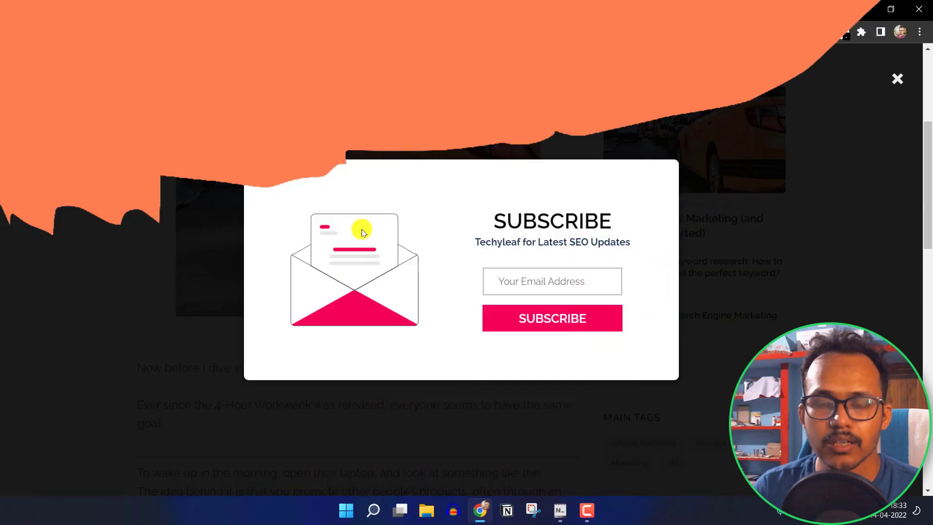
left_click(520, 279)
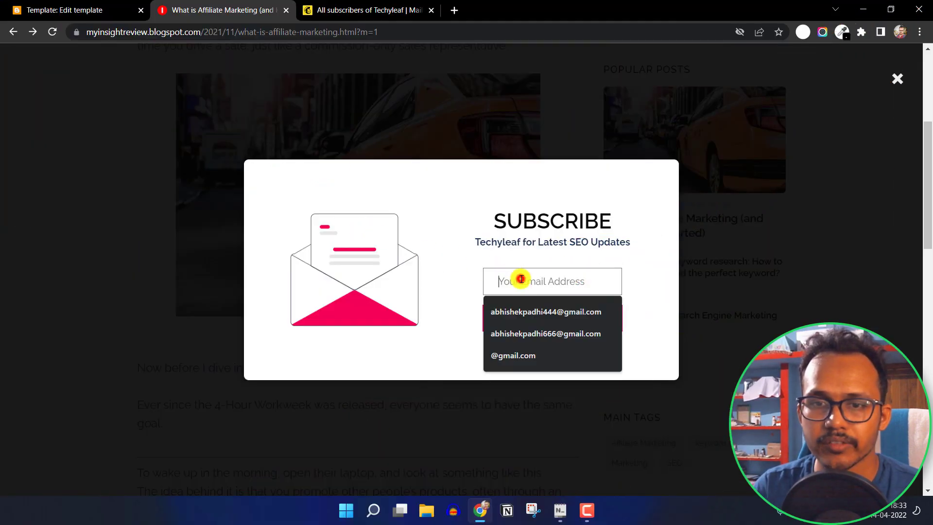
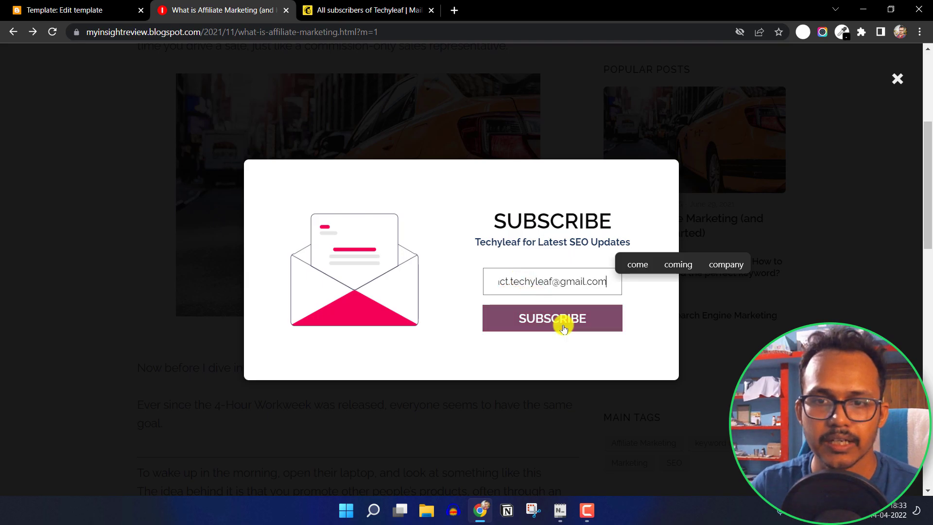
left_click(563, 326)
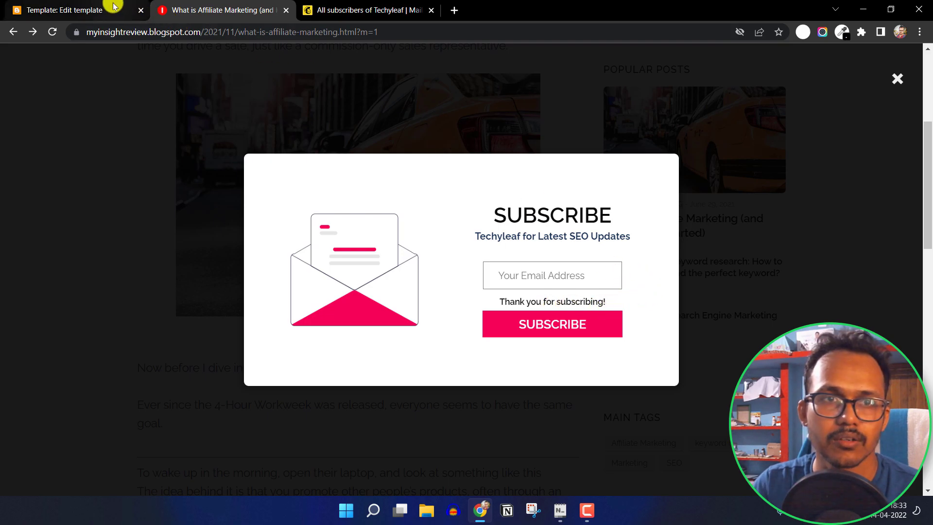
left_click(357, 9)
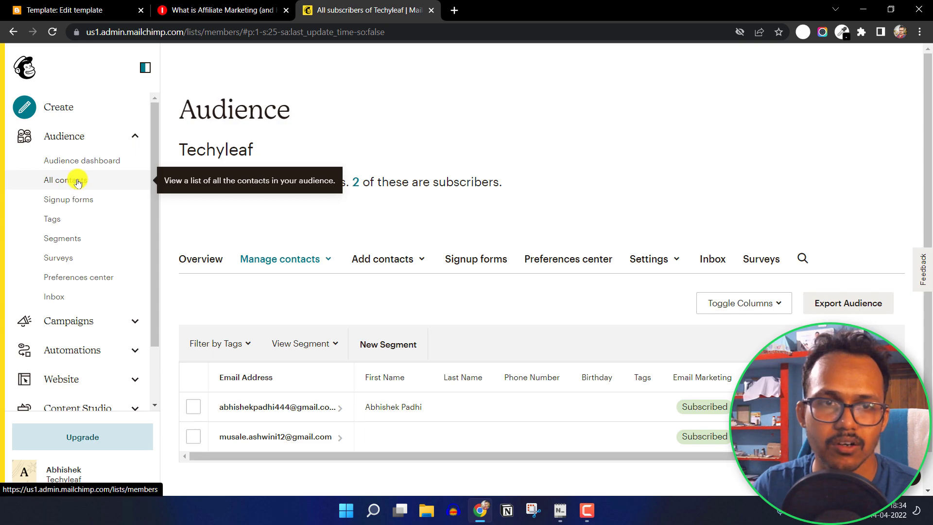
Reload the Mailchimp contacts list to confirm it now shows 4 subscribers
left_click(52, 32)
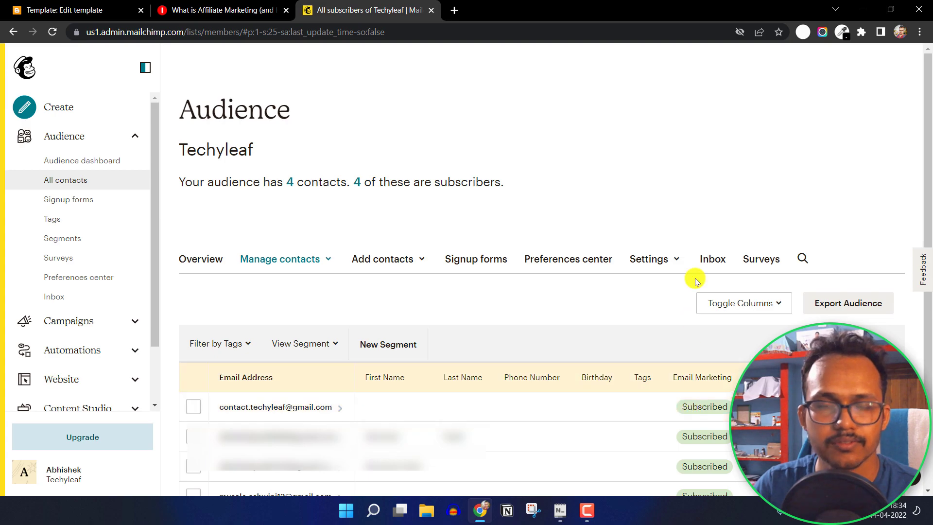
left_click(245, 7)
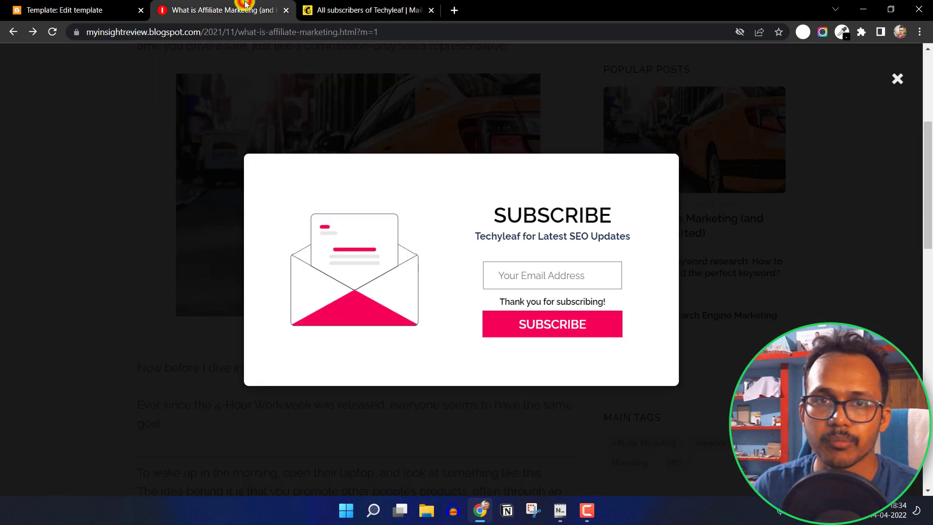
Inspect the popup's envelope image, Subscribe heading and subtitle paragraph styles in DevTools
right_click(444, 222)
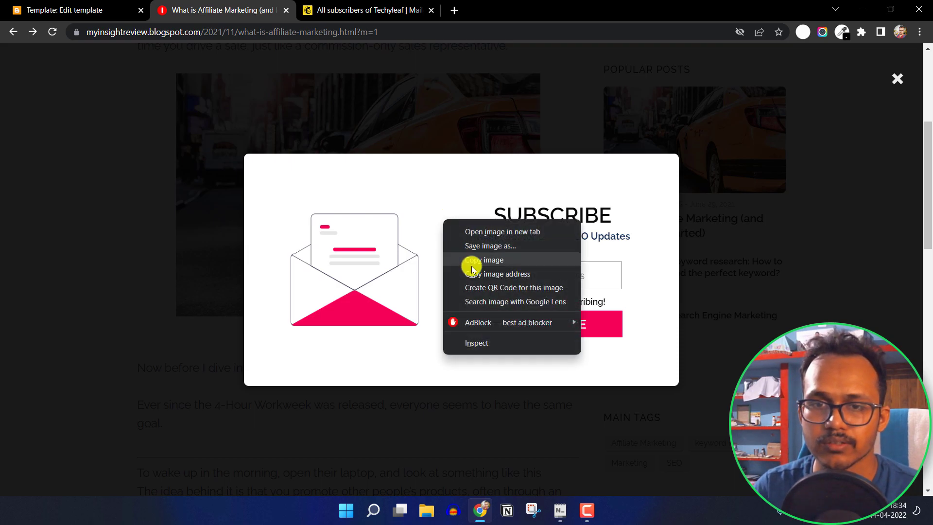
left_click(480, 348)
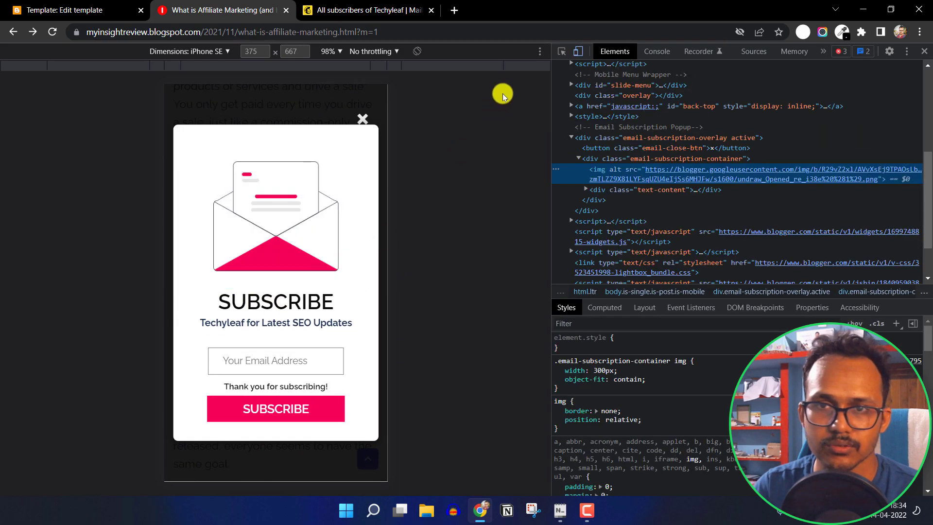
left_click(562, 51)
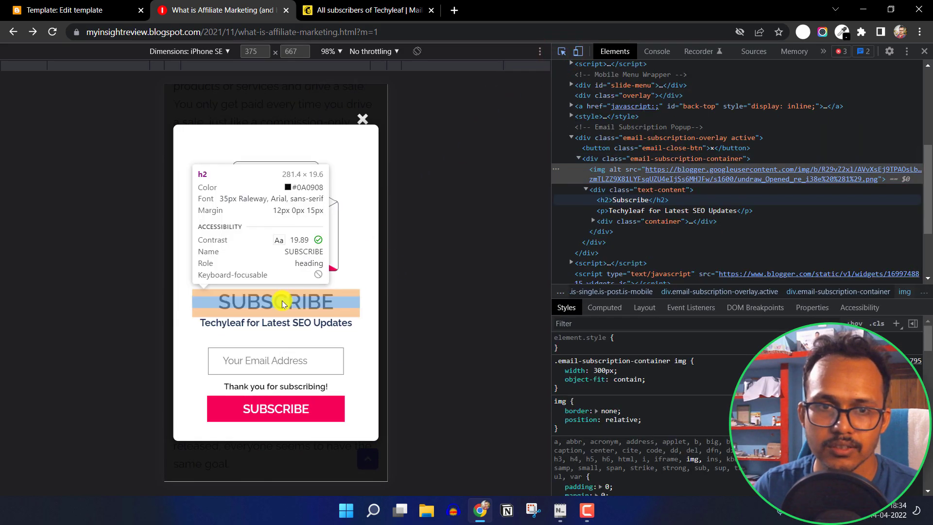
left_click(283, 301)
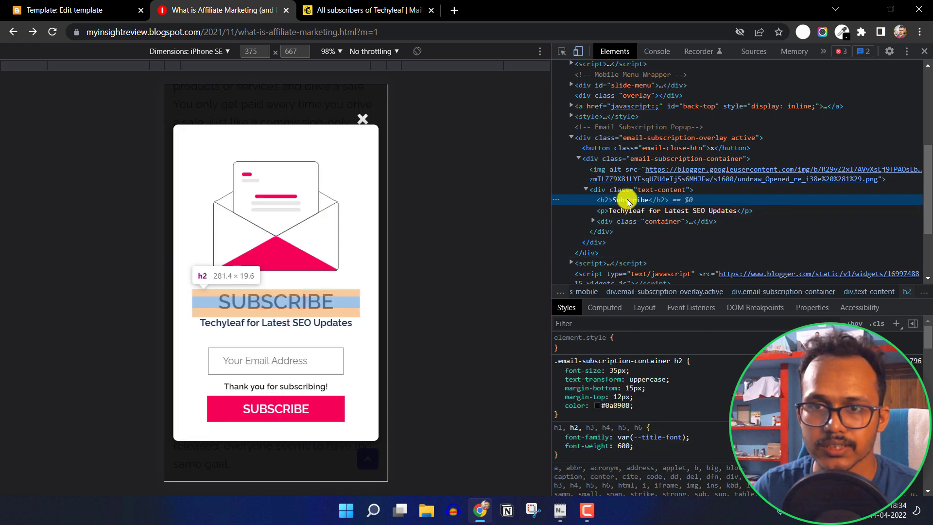
left_click(631, 211)
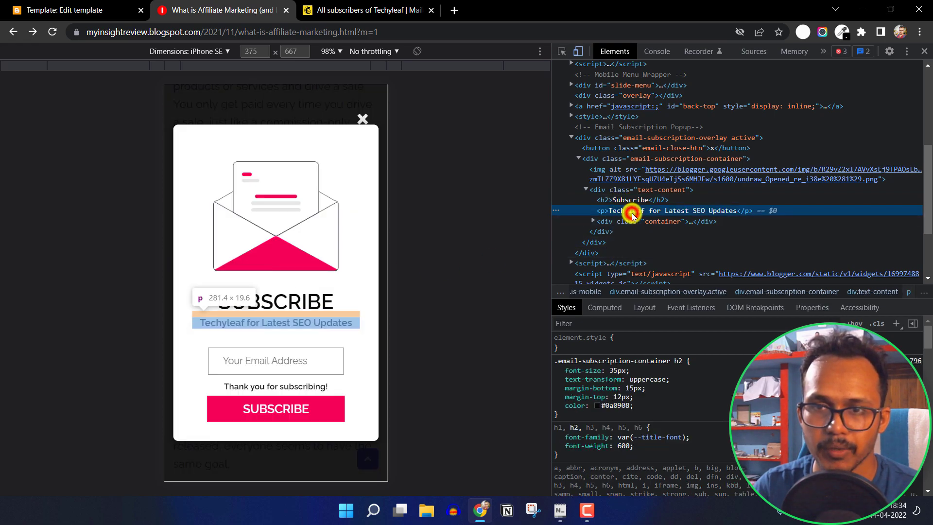
left_click(627, 200)
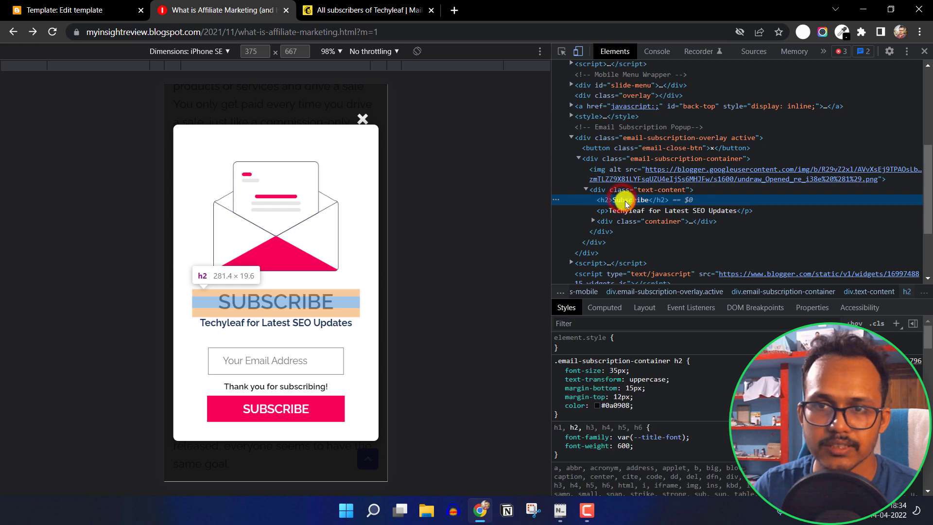
left_click(25, 4)
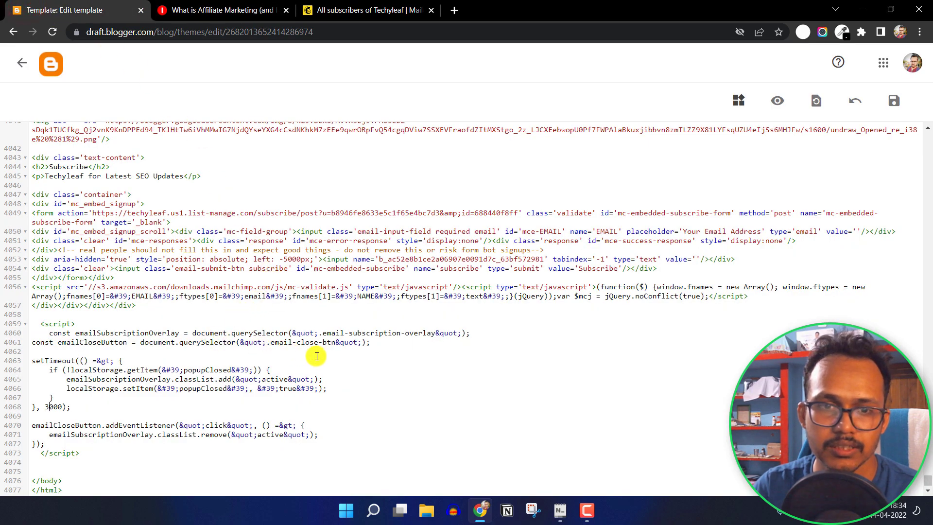
Locate the 'Subscribe' h2 and 'Techyleaf for Latest SEO Updates' subtitle in the popup markup
left_click(366, 360)
scroll(296, 359, "up", 10)
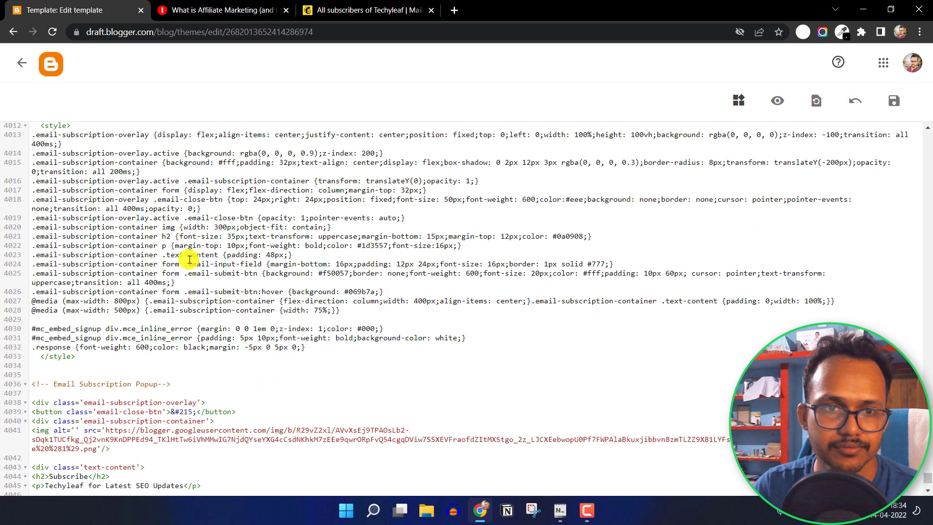
scroll(200, 255, "down", 9)
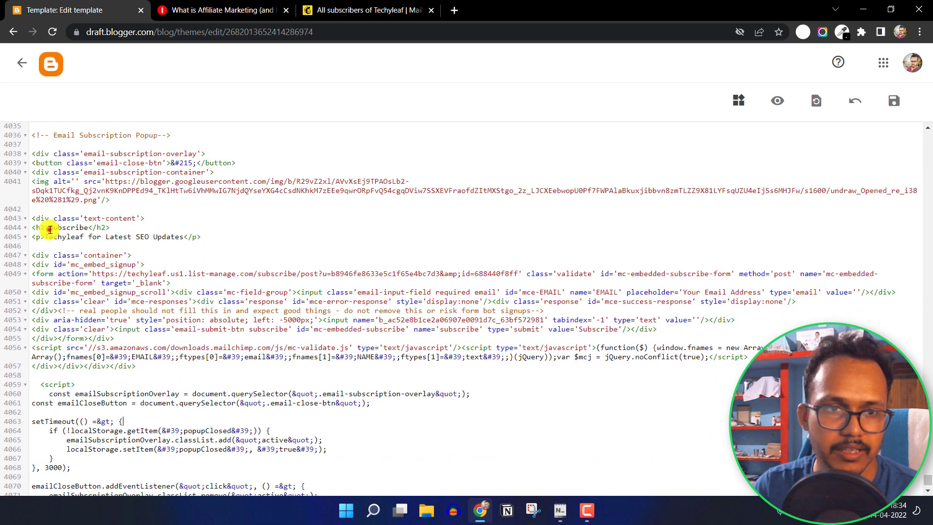
double_click(53, 228)
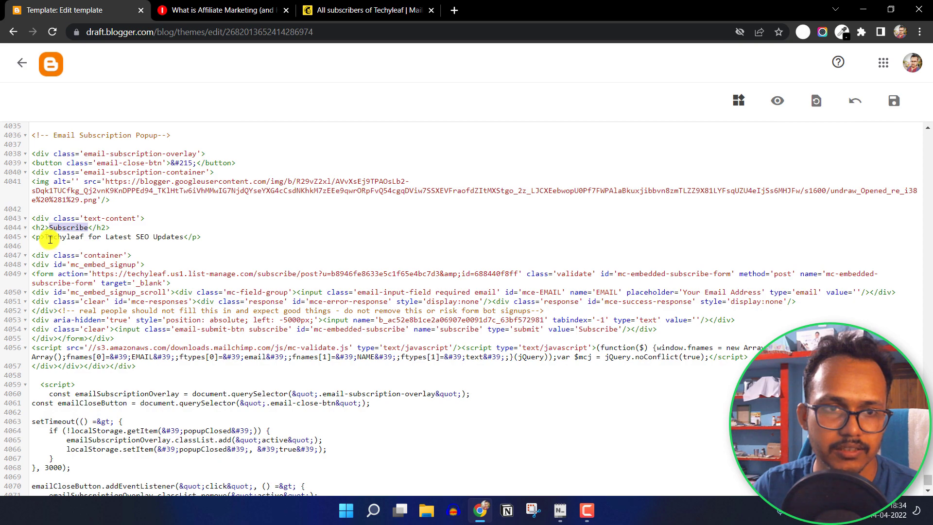
left_click_drag(45, 237, 182, 237)
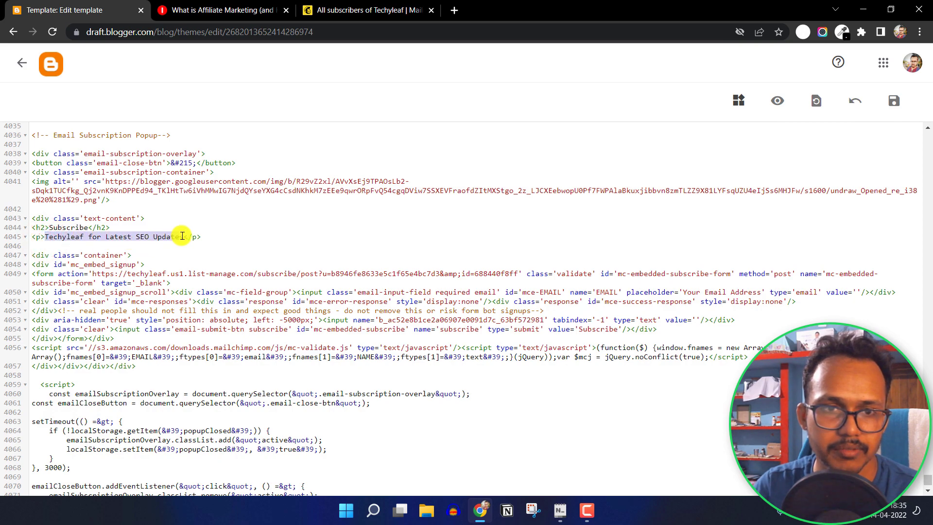
left_click(221, 10)
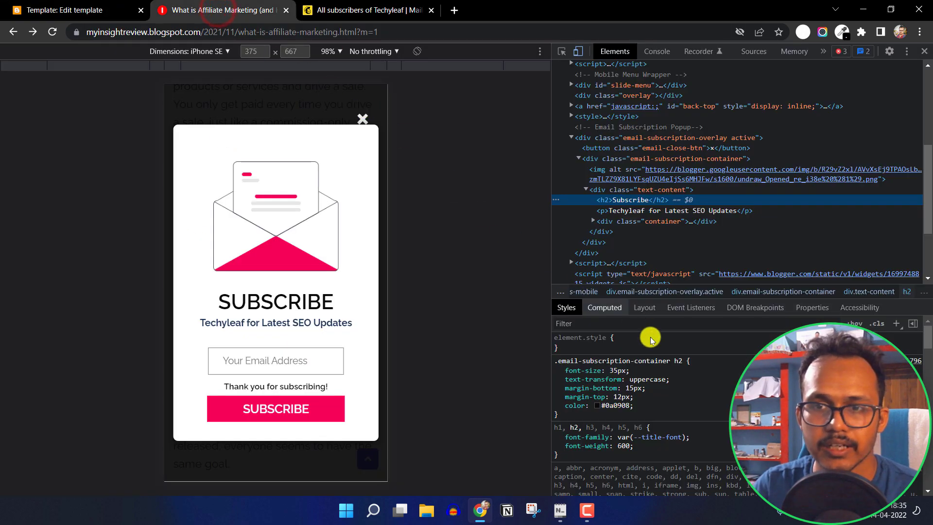
Change the popup heading's font-size from 35px to 40px in DevTools Styles
left_click(618, 371)
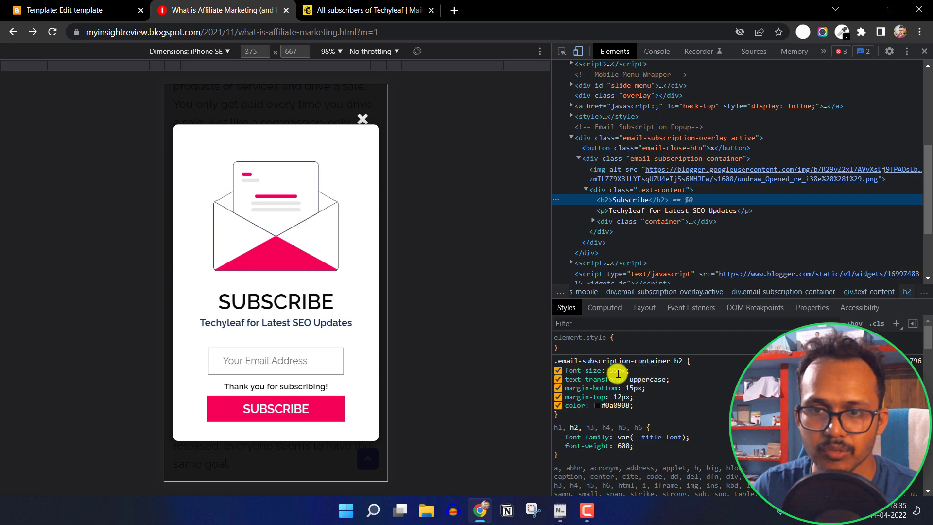
left_click(618, 371)
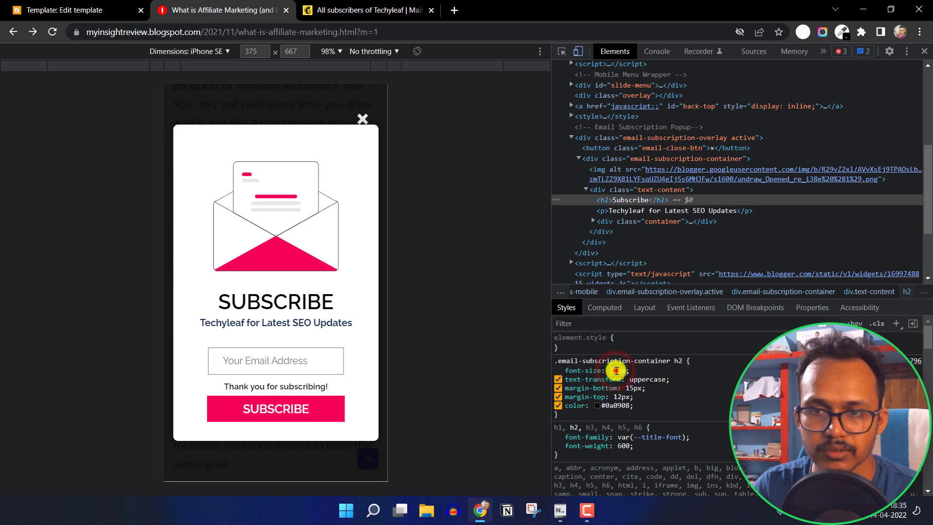
type("3")
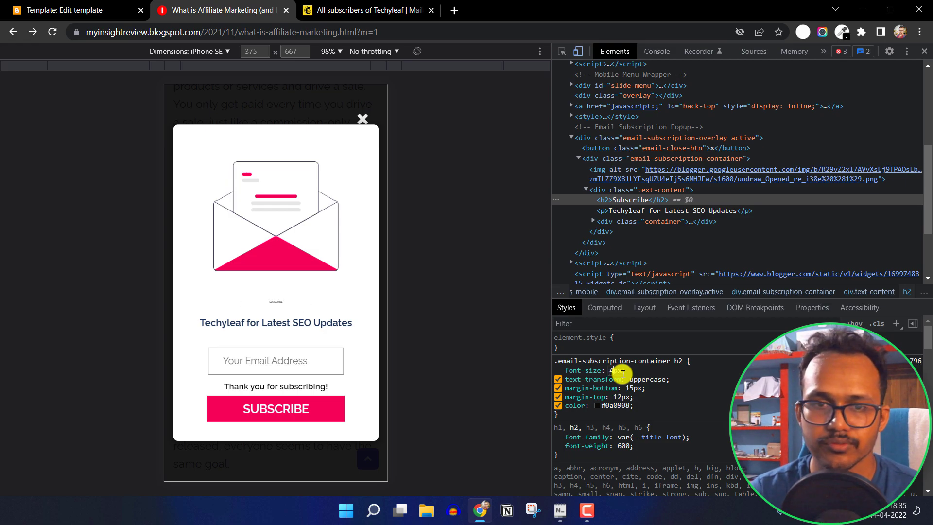
type("0")
left_click(716, 381)
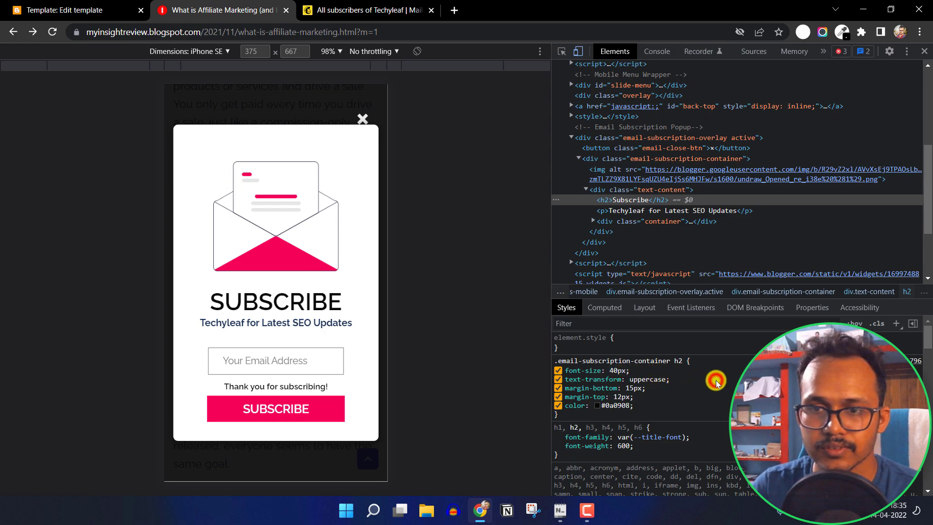
Set the popup subtitle paragraph's font-size to 17px in DevTools Styles
left_click(629, 213)
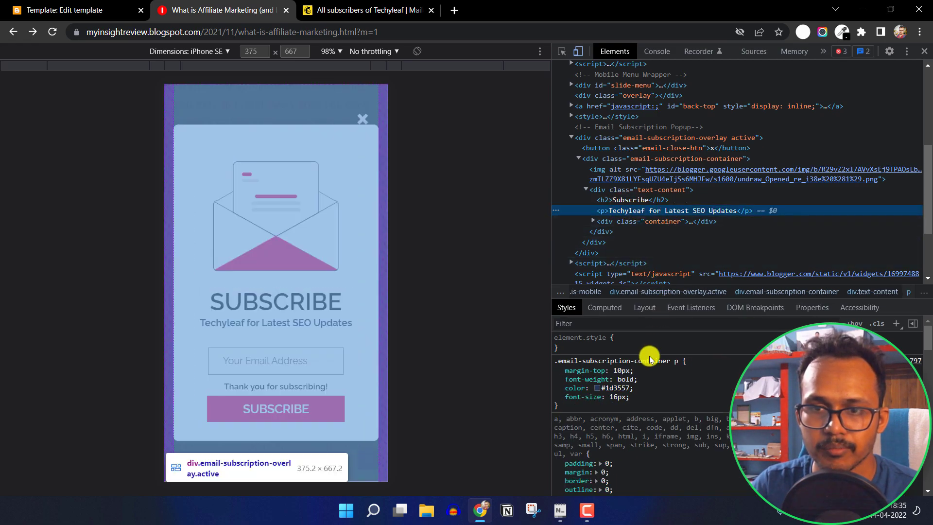
left_click(624, 371)
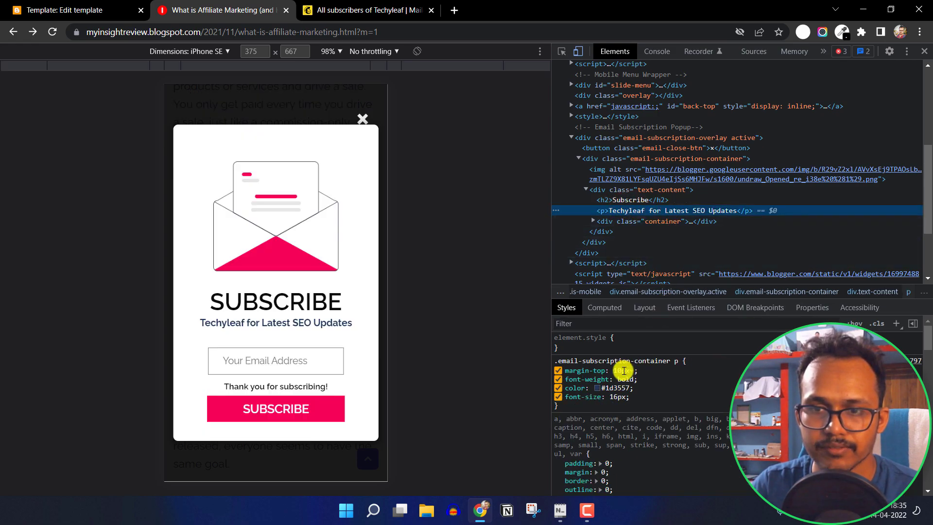
left_click(618, 397)
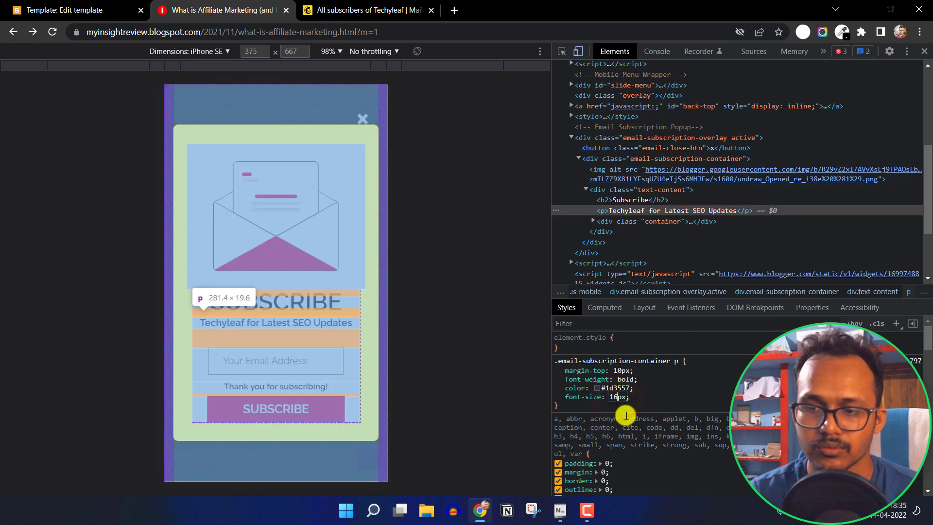
type("7")
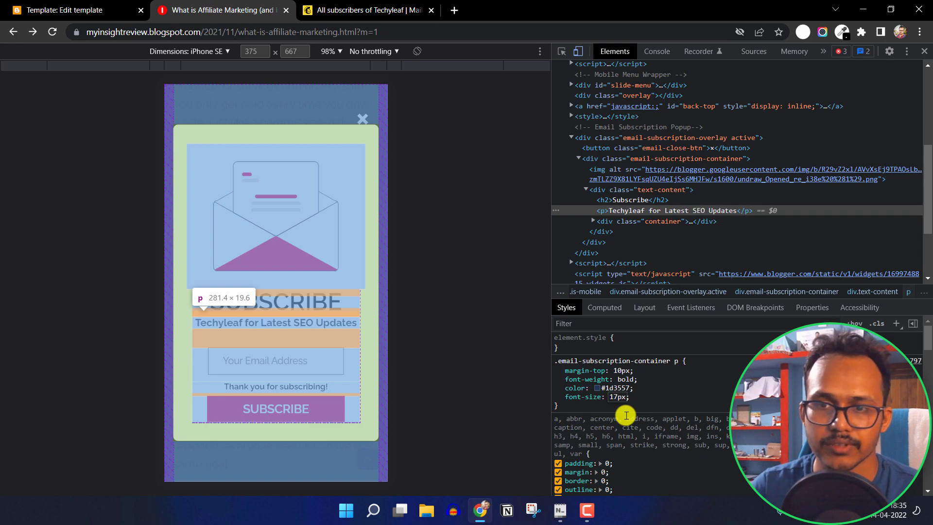
left_click(654, 399)
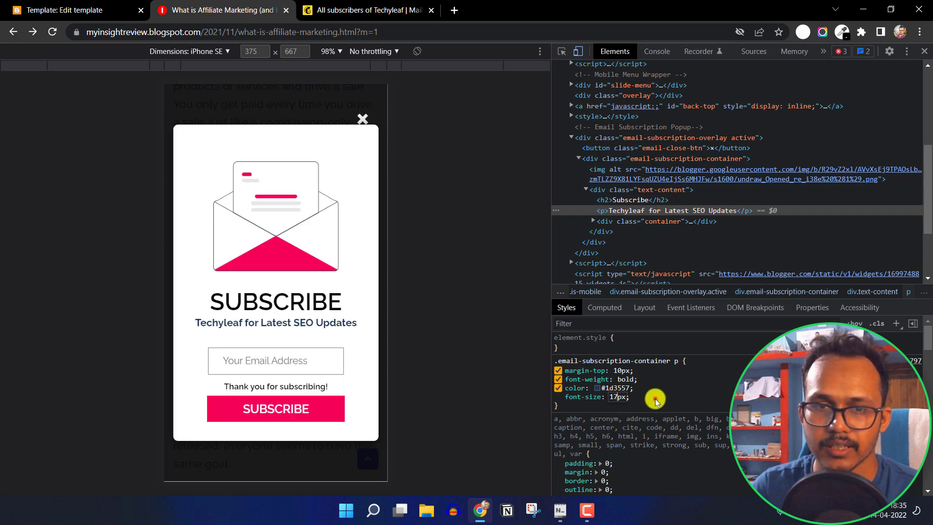
left_click(602, 362)
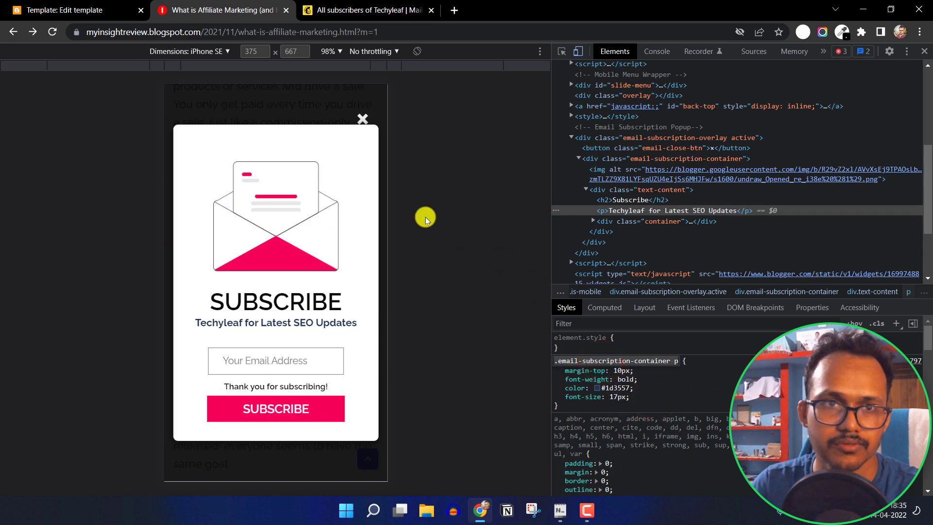
left_click(103, 8)
Find the '.email-subscription-container p' rule and change its font-size from 16px to 17px
left_click(219, 234)
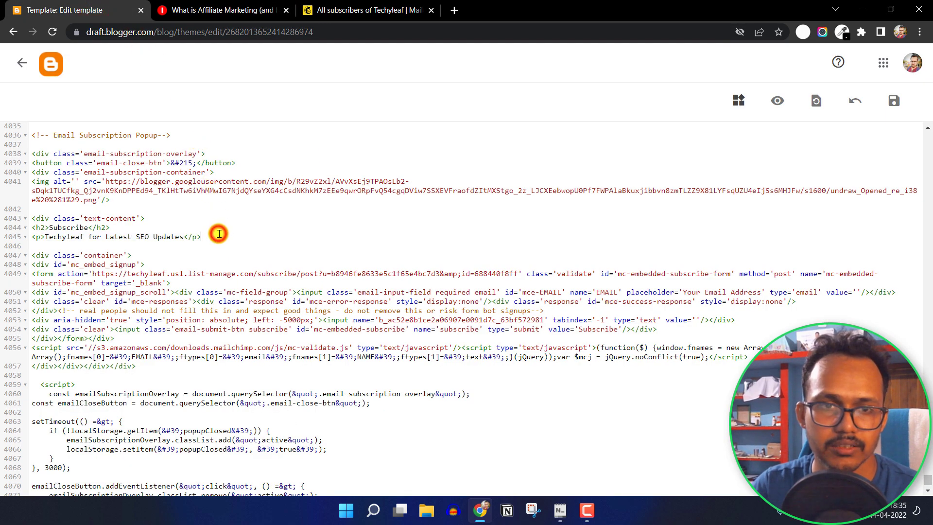
key("ctrl+f")
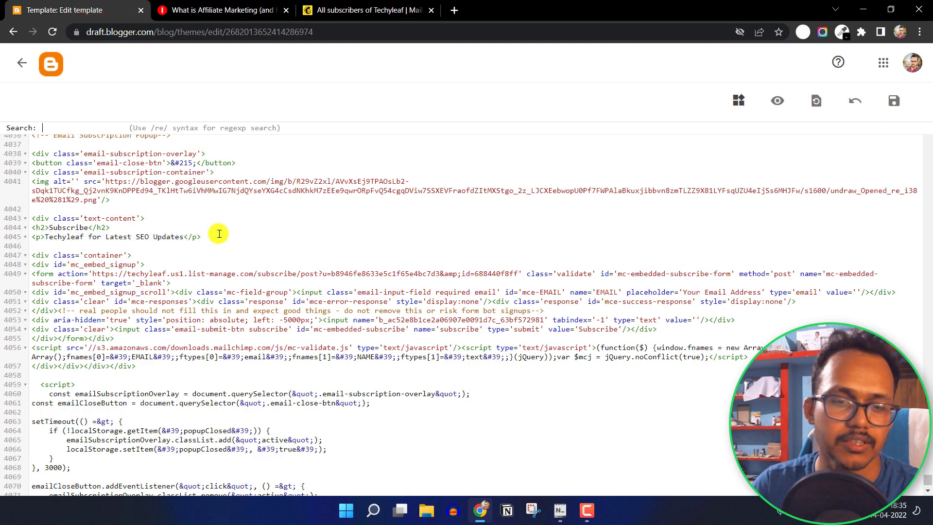
key("Return")
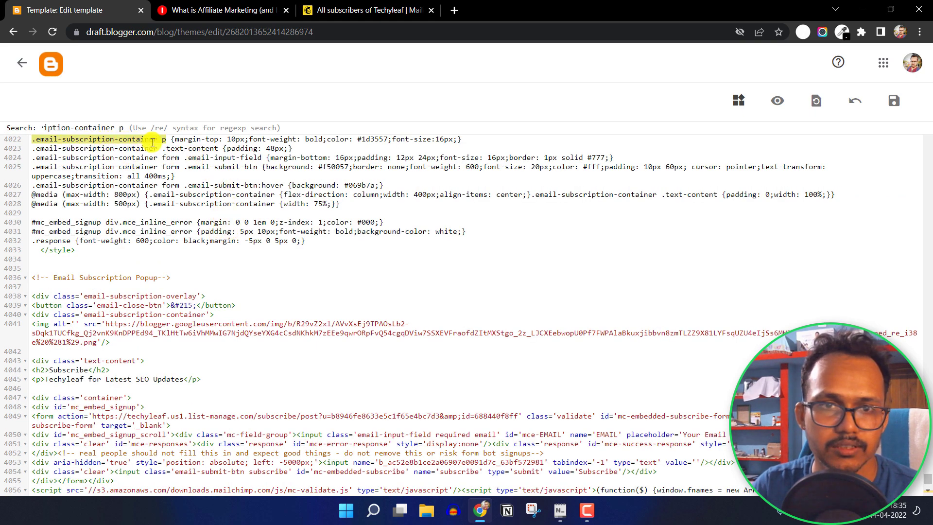
left_click(443, 140)
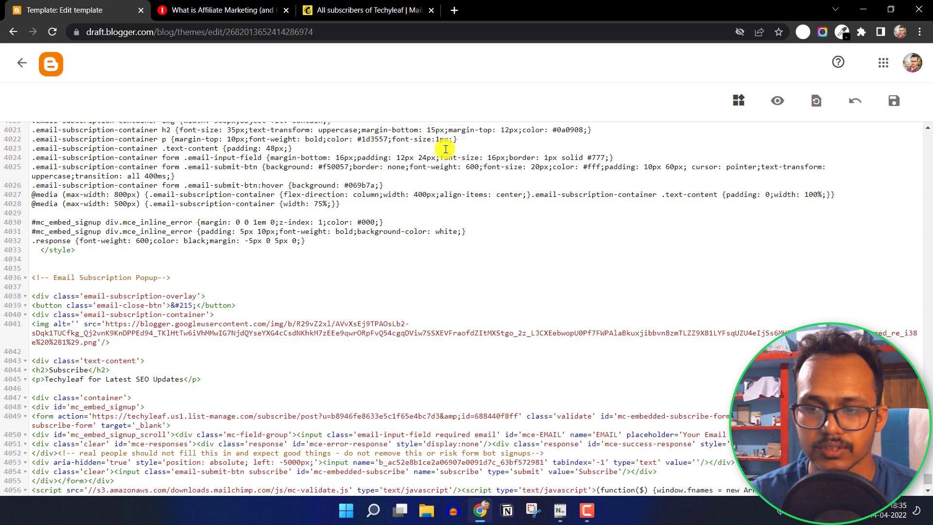
left_click(223, 11)
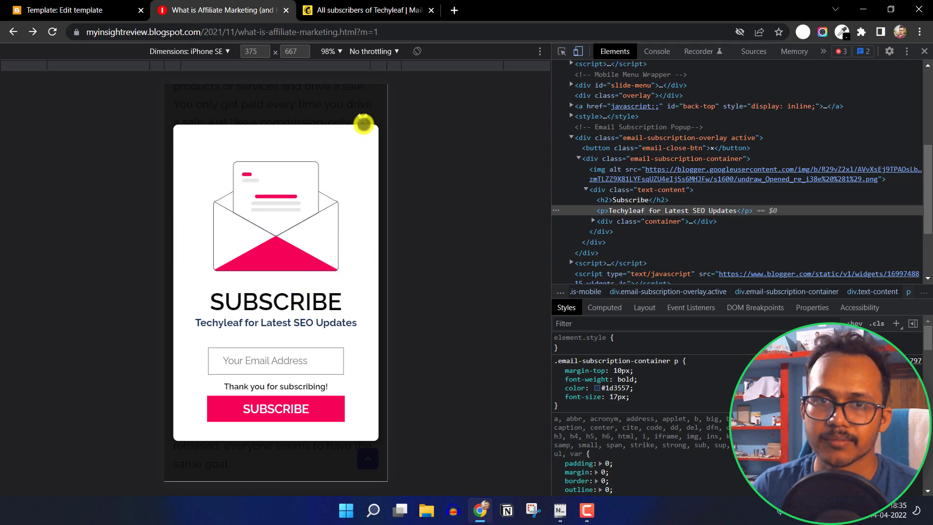
Close the subscription popup in the mobile preview to reveal the affiliate marketing article
left_click(362, 119)
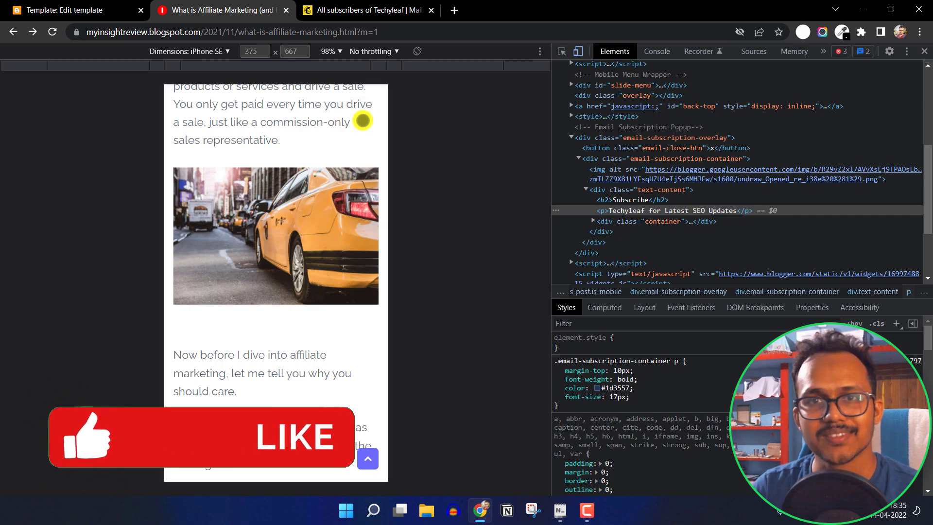